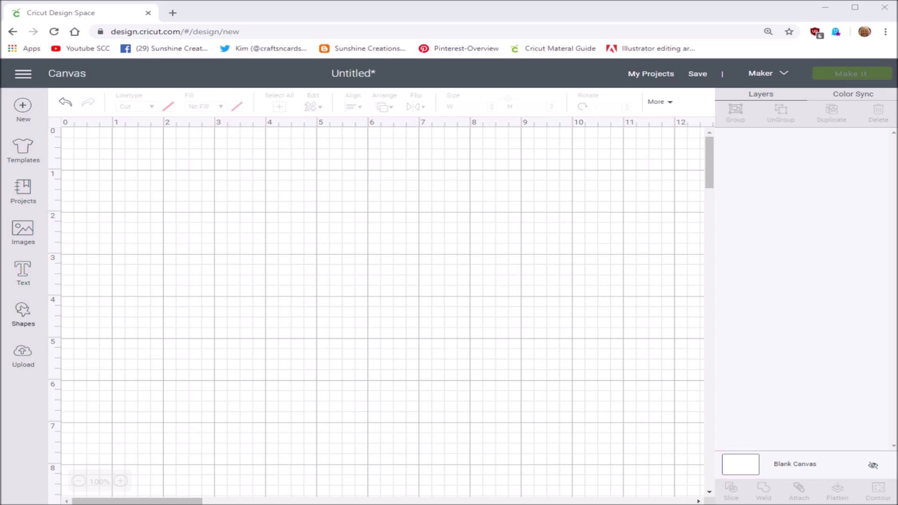
- Add a square from Shapes, move it near the top-left 1-inch marks, and colour it light yellow
left_click(22, 312)
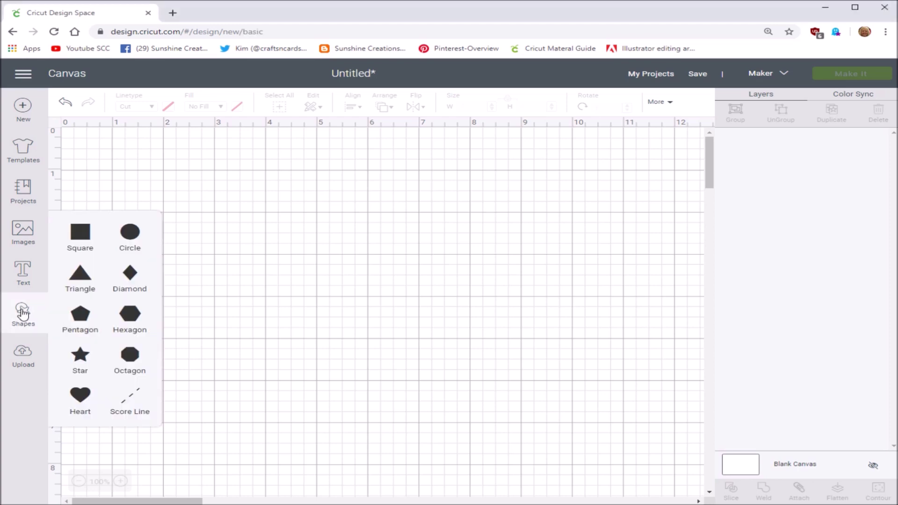
left_click(83, 236)
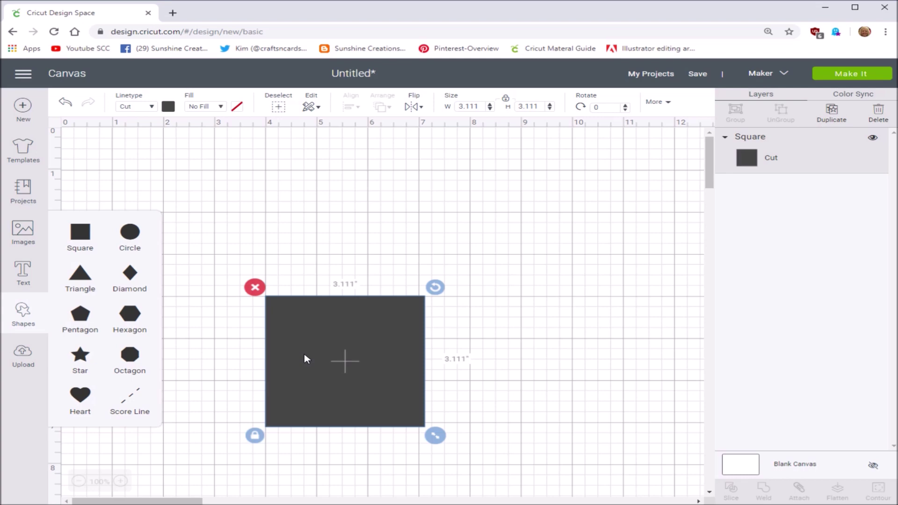
left_click_drag(305, 359, 150, 218)
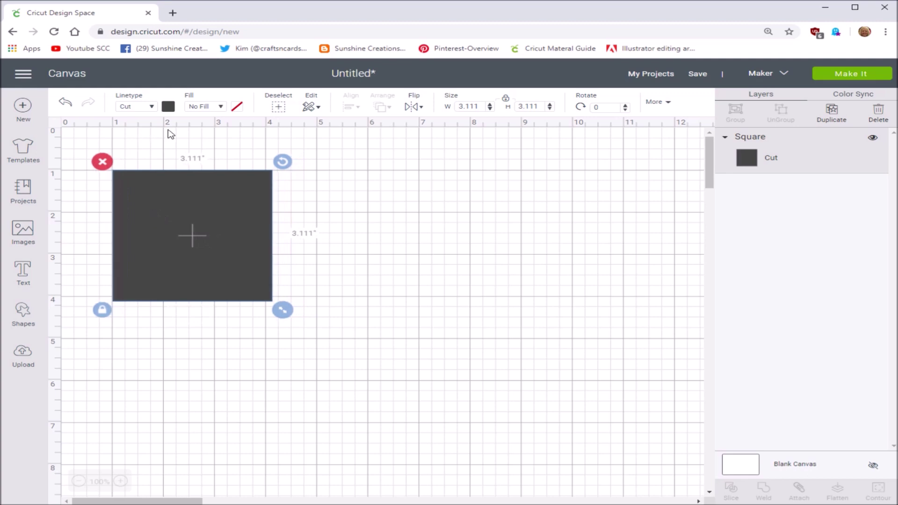
left_click(169, 106)
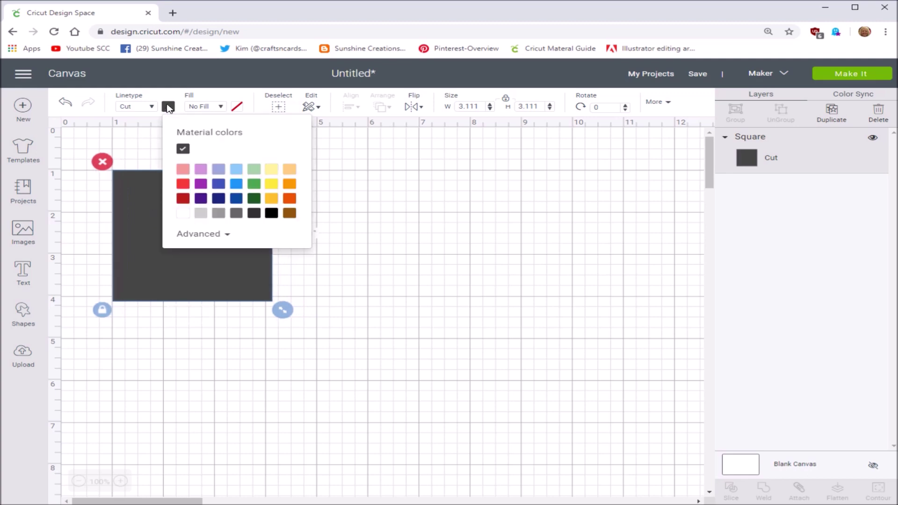
left_click(273, 171)
left_click(322, 301)
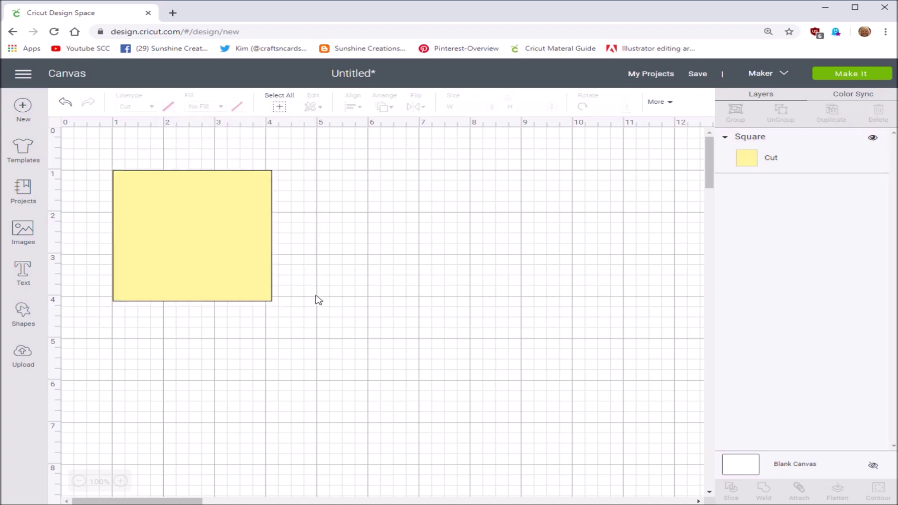
left_click(192, 246)
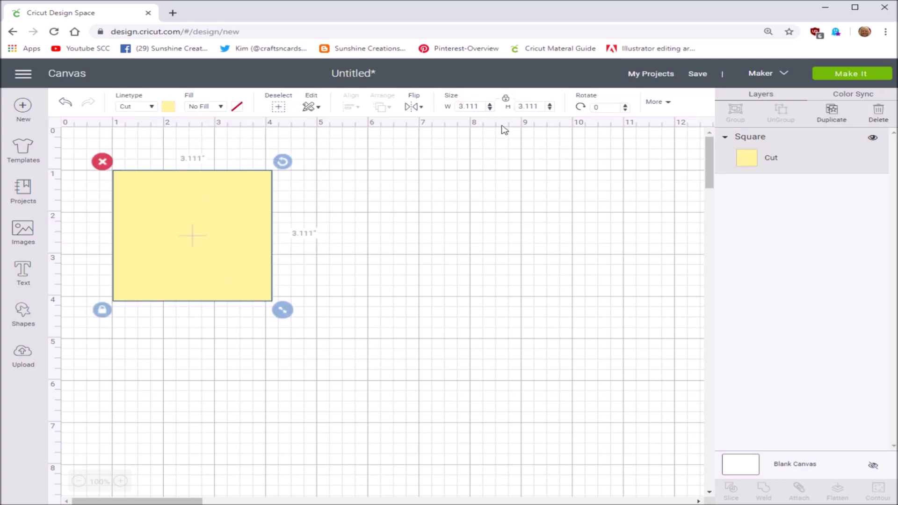
- Resize the yellow square to 8.5 inches wide by 5.5 inches high
left_click(485, 107)
left_click_drag(485, 106, 448, 104)
type("8.5")
left_click_drag(543, 105, 510, 105)
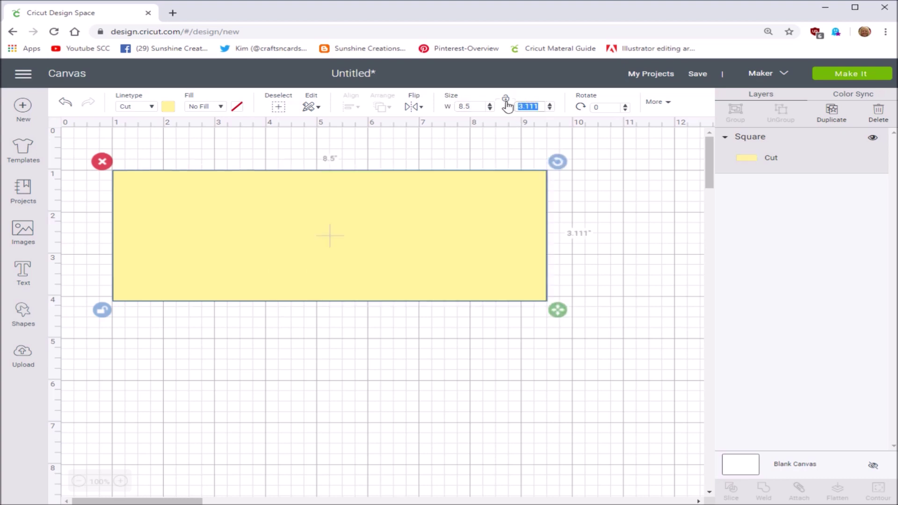
type("5.5")
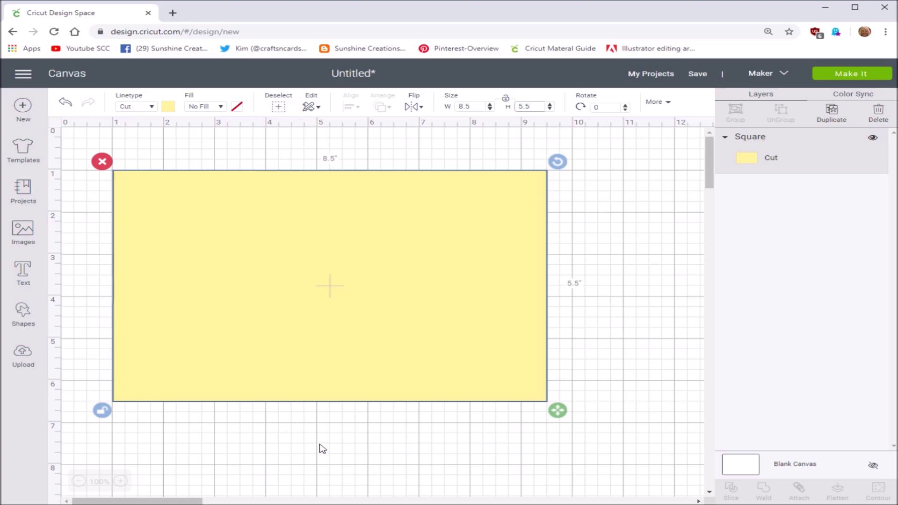
left_click(22, 314)
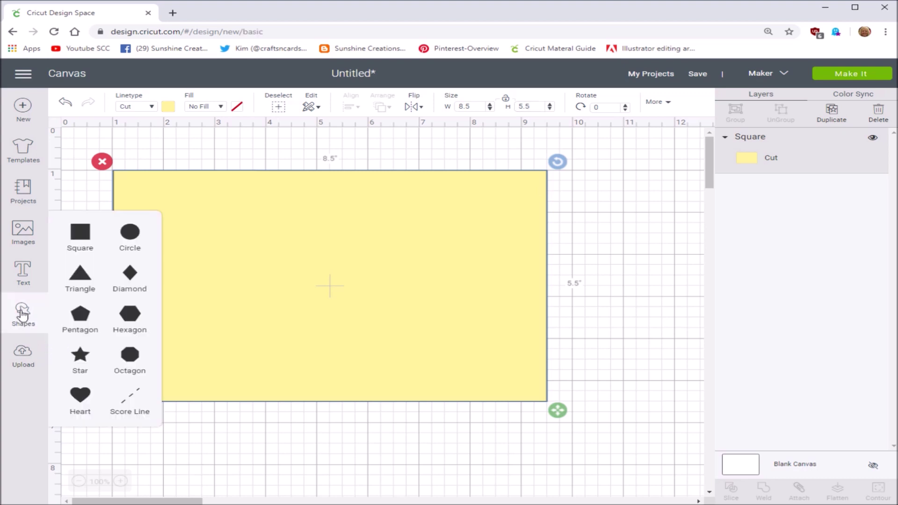
- Add a 5.5-inch score line and move it to the card's centre at the 5¼-inch mark
left_click(125, 404)
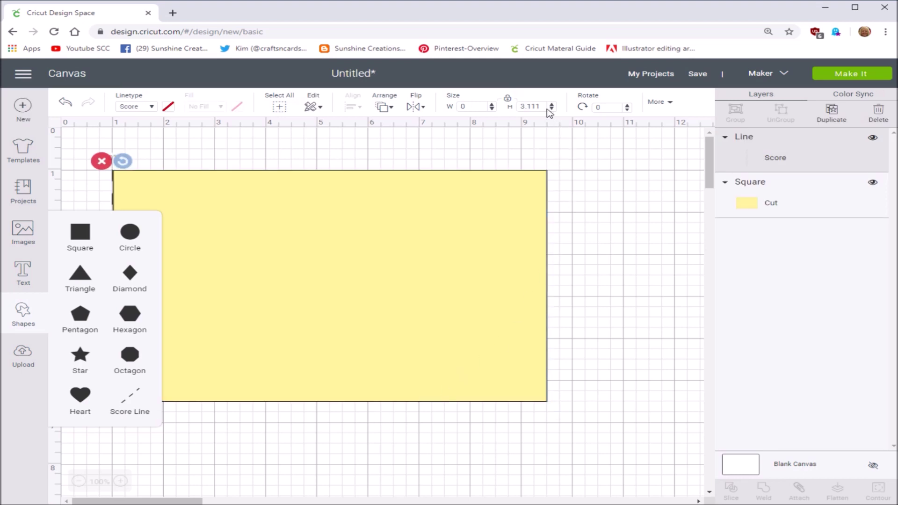
left_click_drag(545, 107, 512, 100)
type("5.5")
left_click(391, 456)
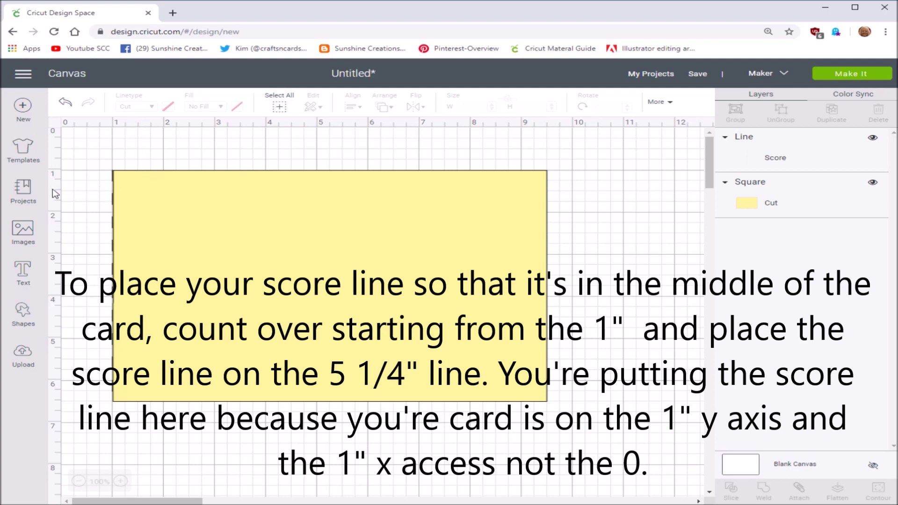
left_click(117, 206)
left_click_drag(126, 209, 330, 201)
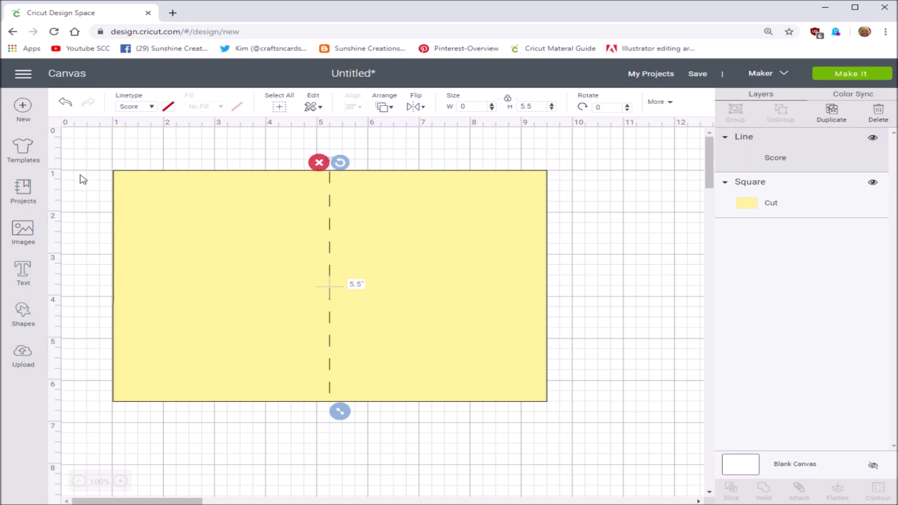
left_click(180, 448)
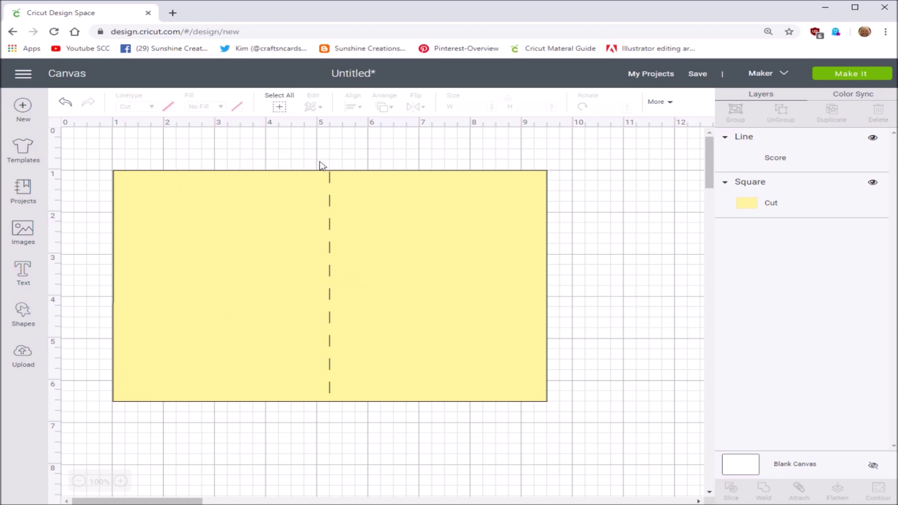
left_click(25, 271)
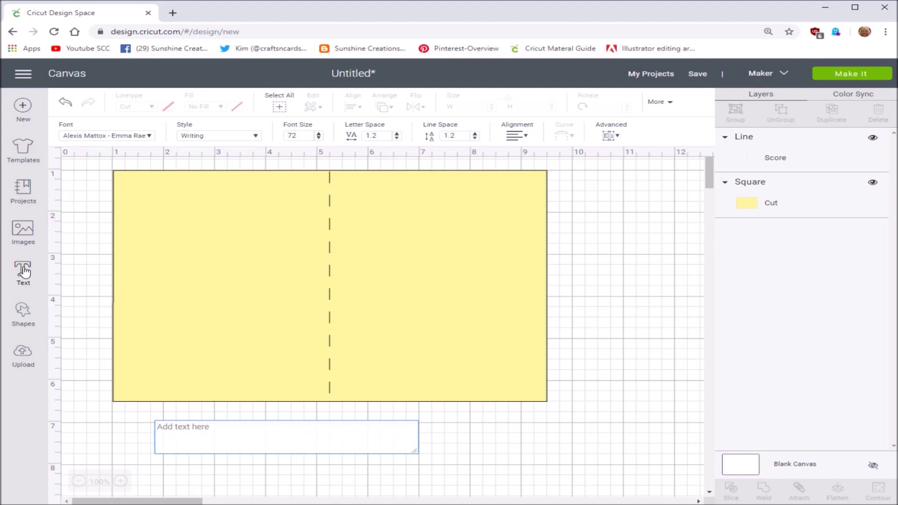
- Set the new text box's font to the Writing-style Alexis Mattox - Emma Rae
left_click(150, 137)
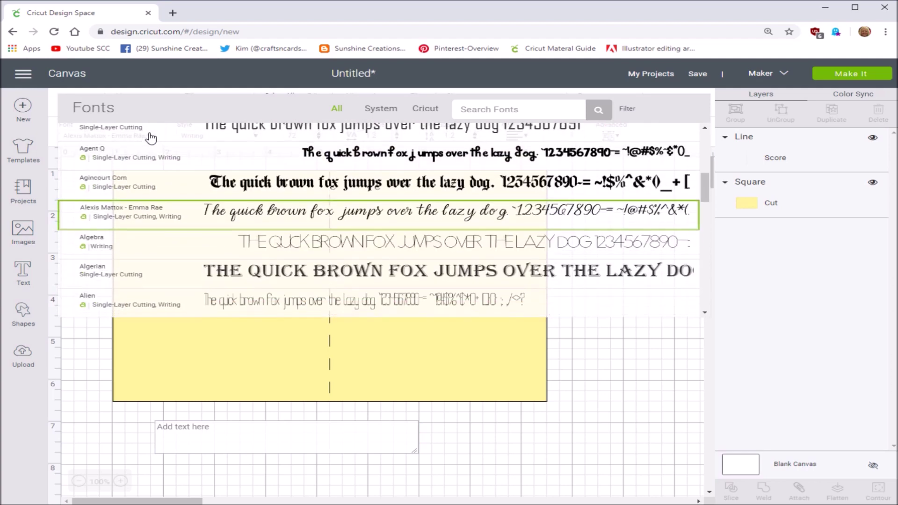
left_click(628, 110)
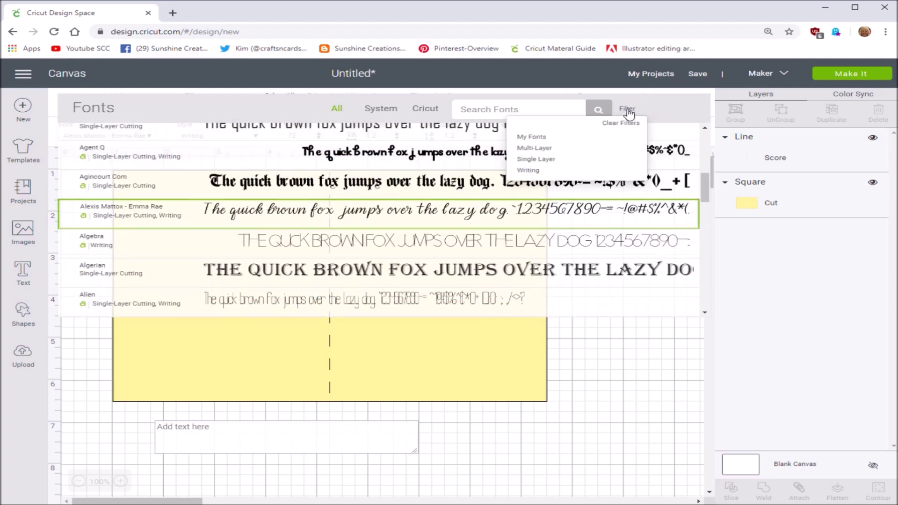
left_click(533, 171)
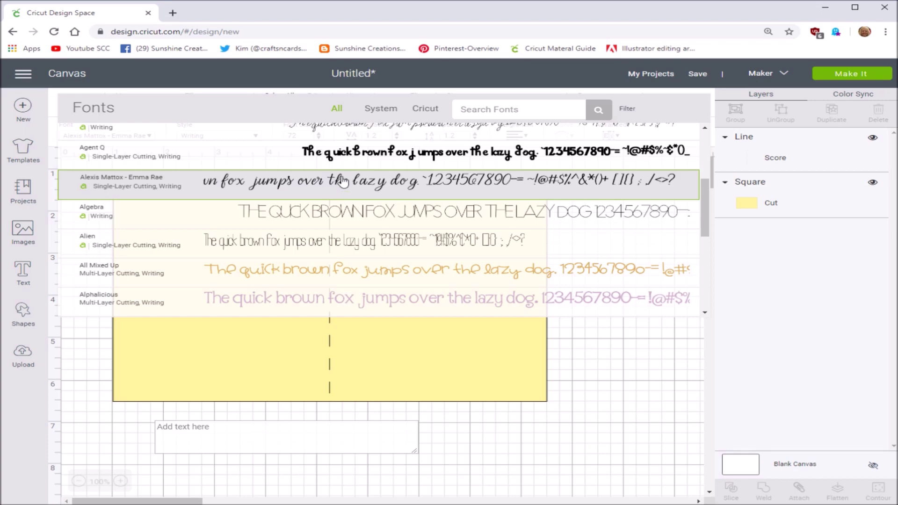
left_click(343, 185)
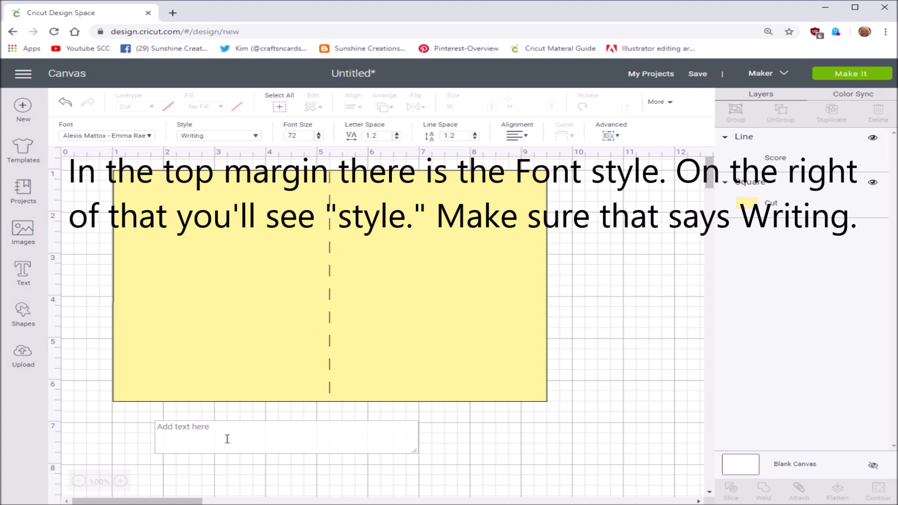
left_click(240, 429)
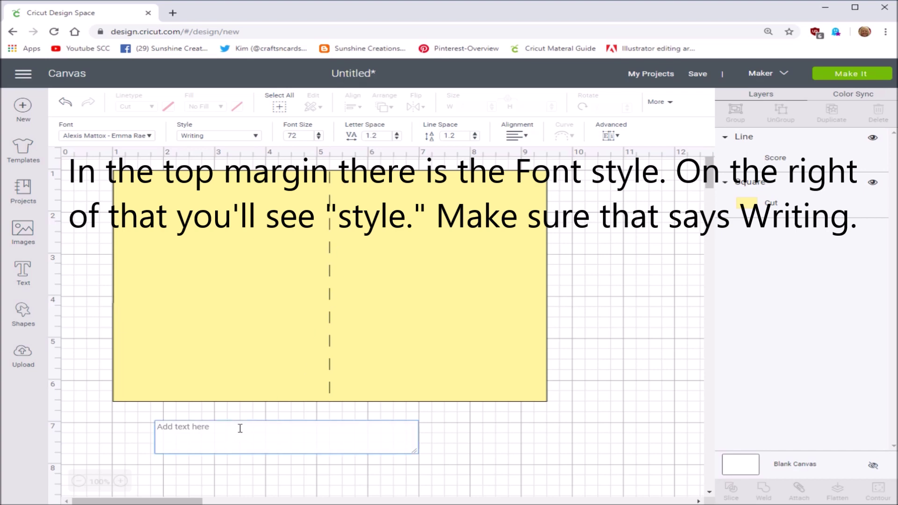
- Type the recipient greeting and the three-line message thanking them for attending and donating to the fundraiser
type("Laura,")
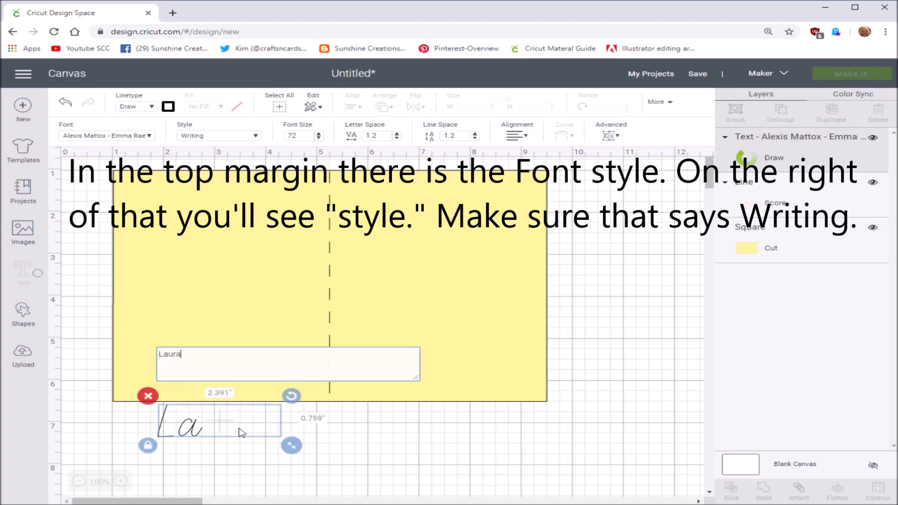
key("Return")
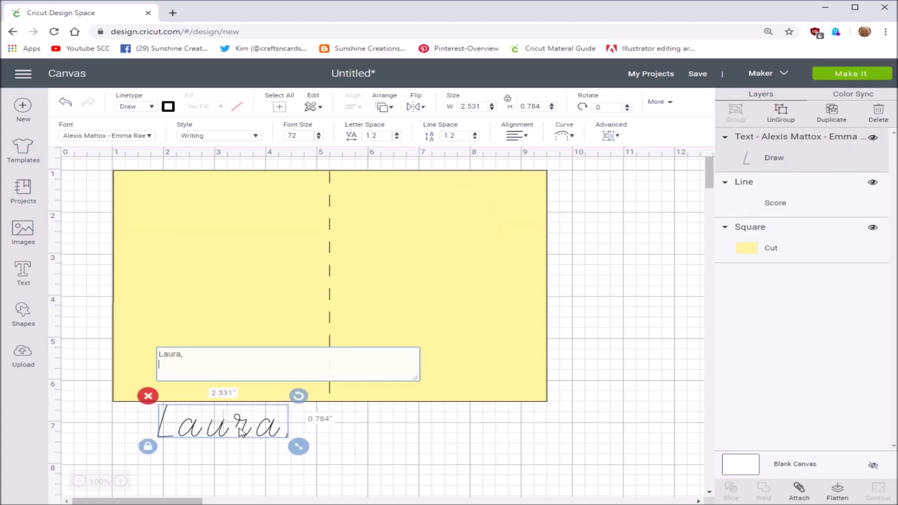
key("Return")
type("Th")
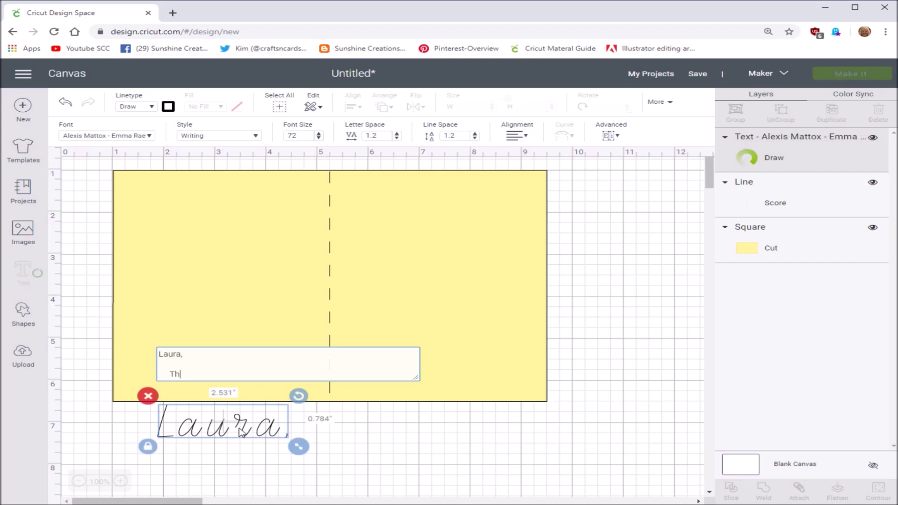
type("ank you for at")
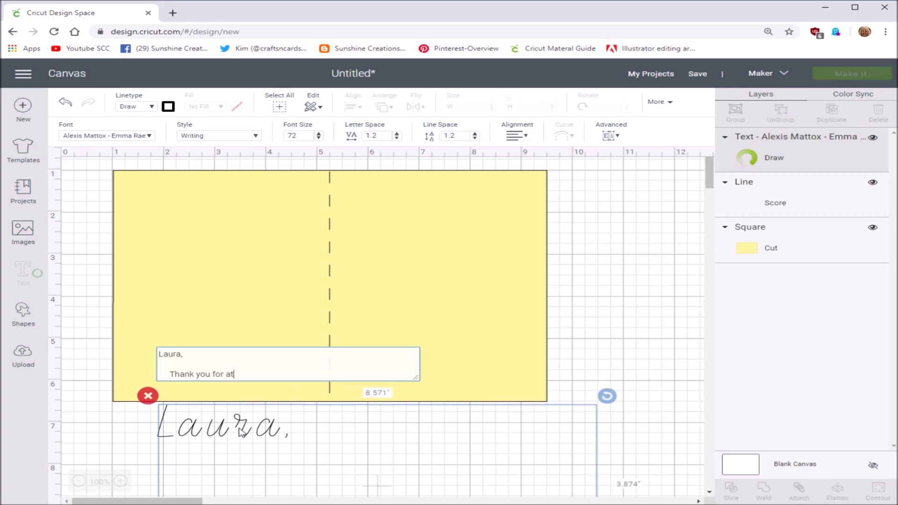
type("tending")
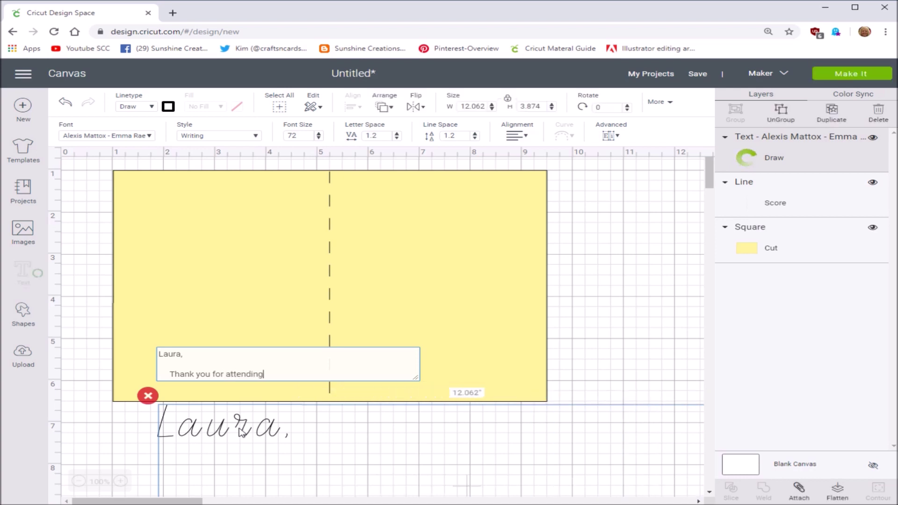
type(" the fund")
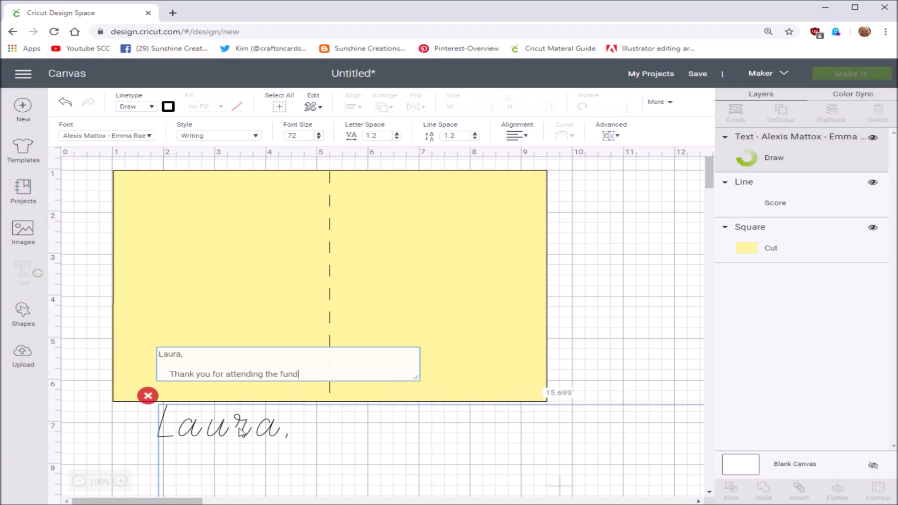
type("raiser")
key("Return")
type("an")
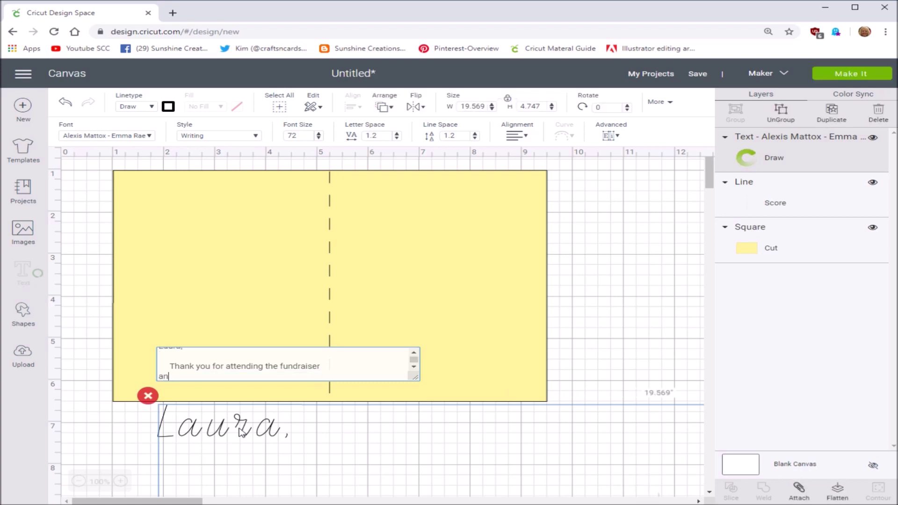
type("d for your gene")
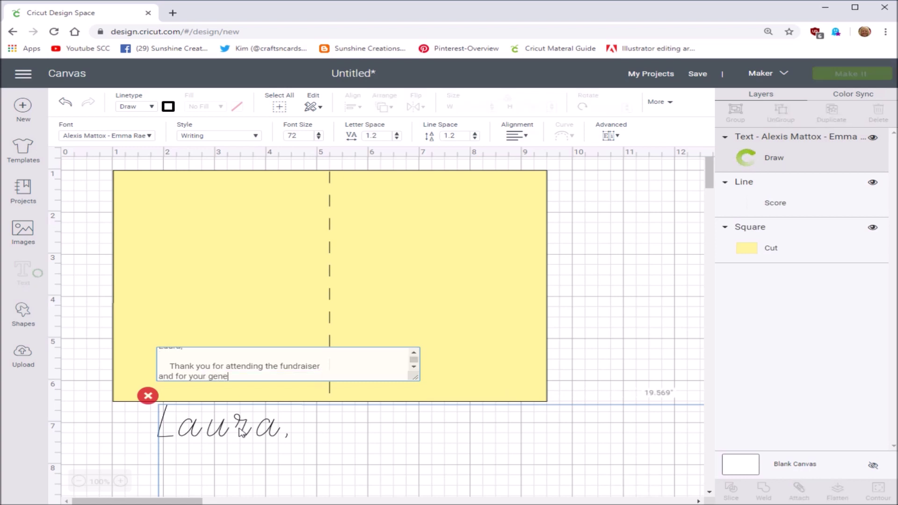
type("rous donation. We hope")
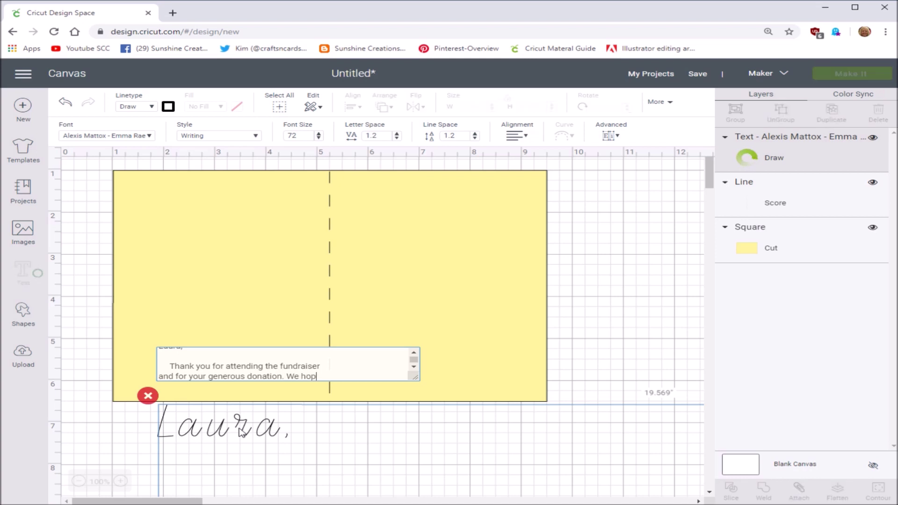
key("Return")
type("that ")
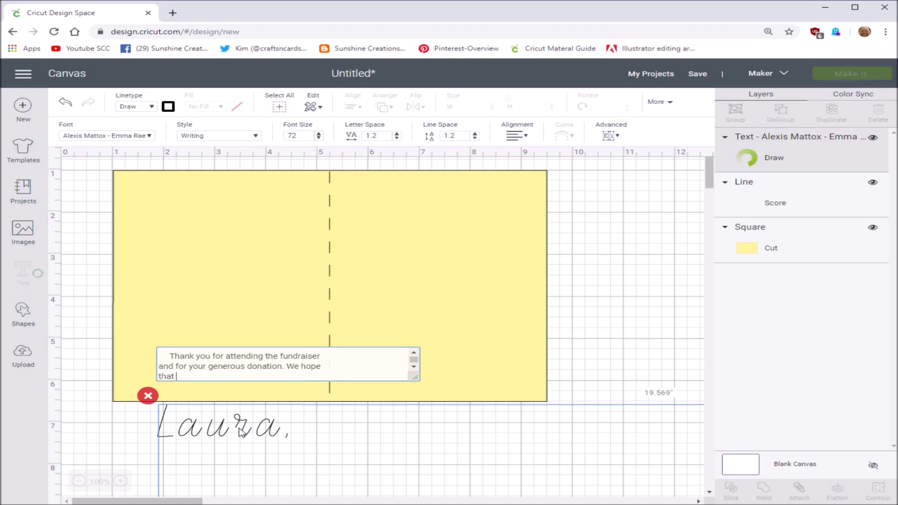
type("you will be back nex")
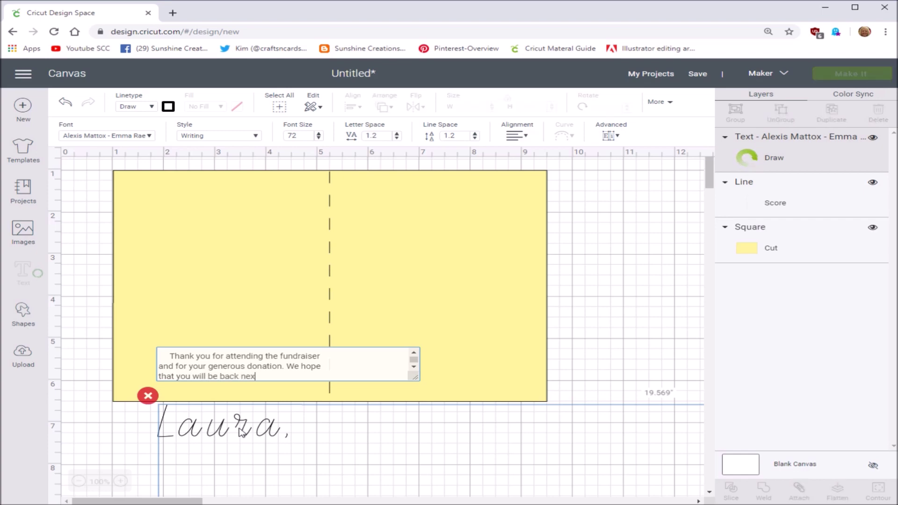
type("t year.")
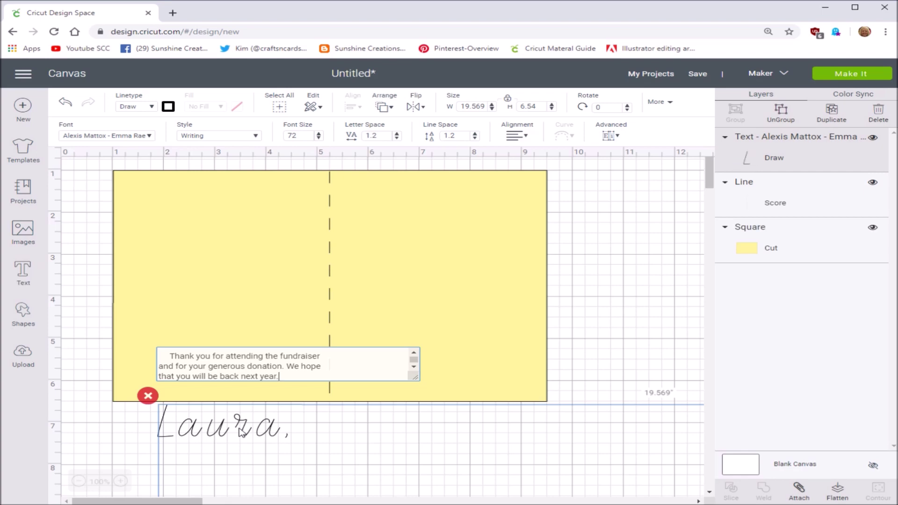
- Add a 'Truly,' closing line with the sender's name signed beneath it
key("Return")
key("Return")
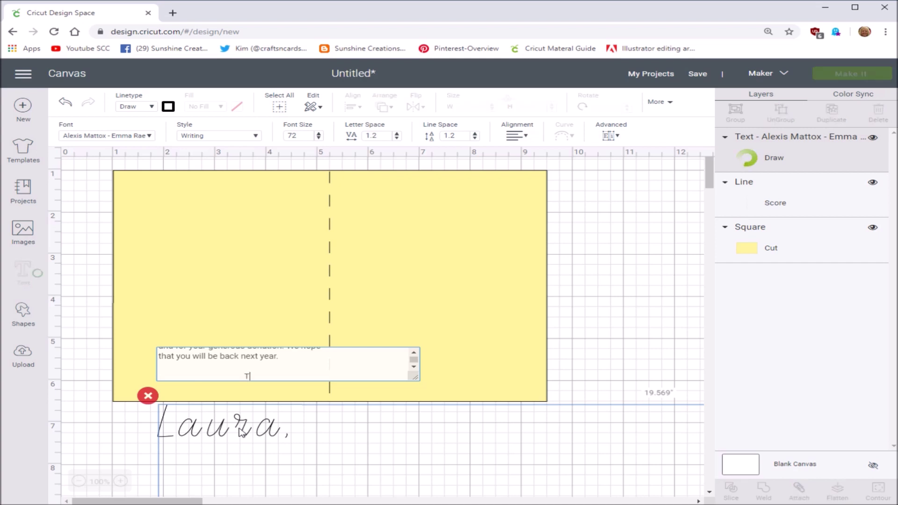
type("Truly Carol")
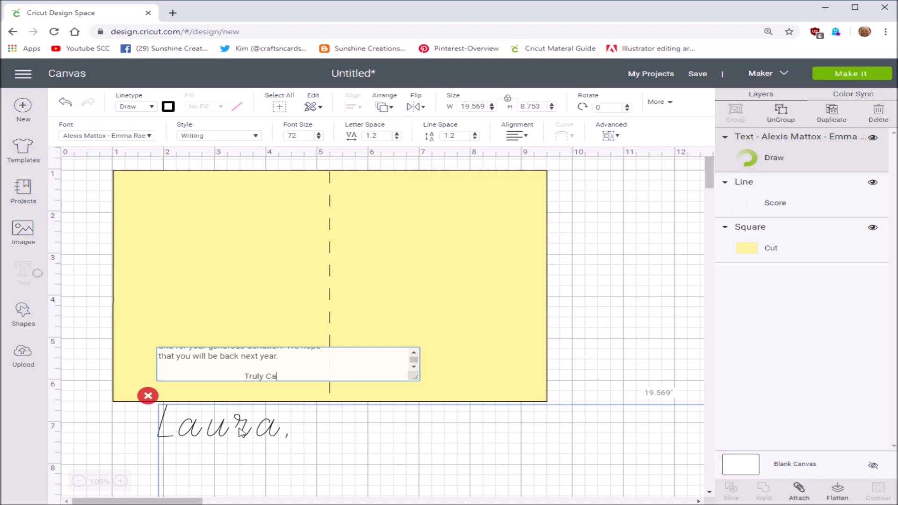
key("BackSpace")
key("BackSpace")
key("BackSpace")
key("BackSpace")
key("BackSpace")
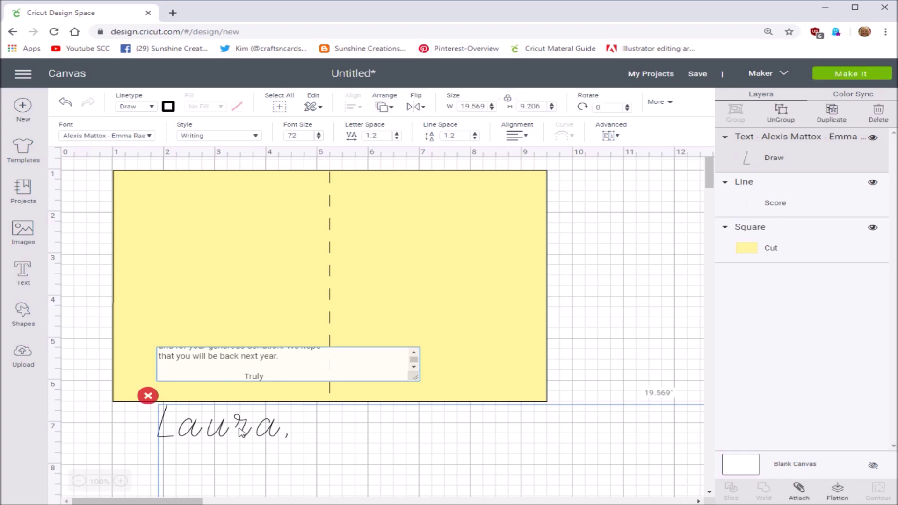
type(", C")
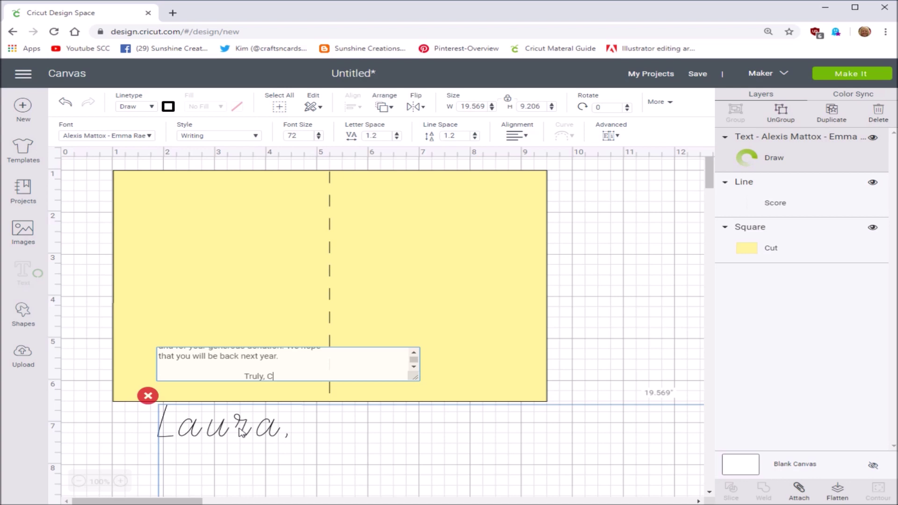
key("Return")
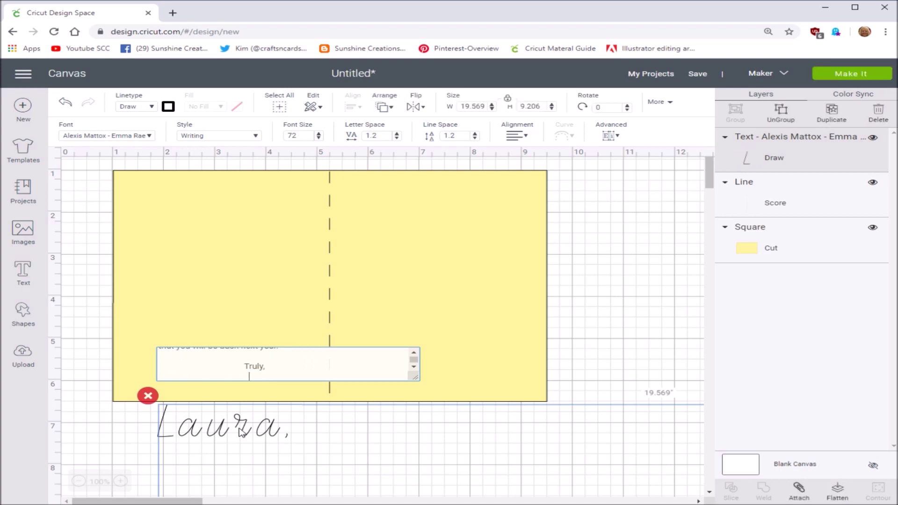
type("Carol")
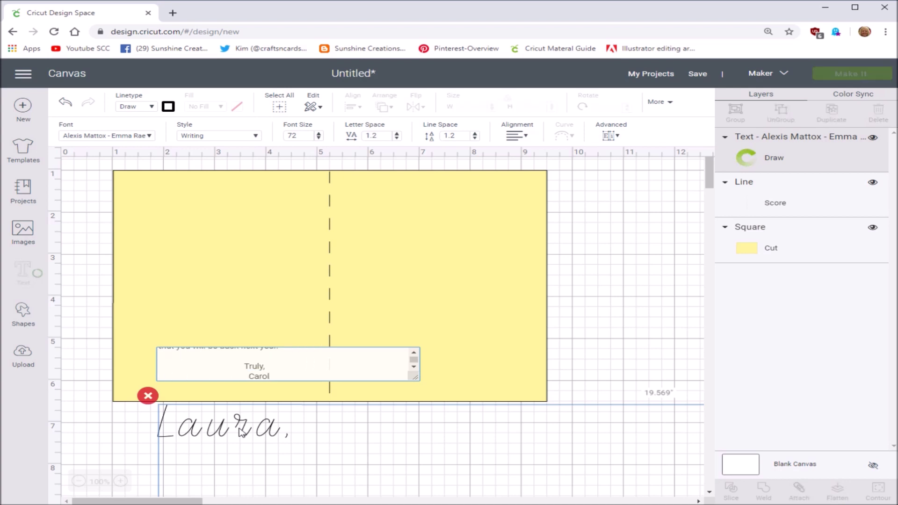
- Move the message block over the card and set its width to 3.5 inches
left_click(186, 439)
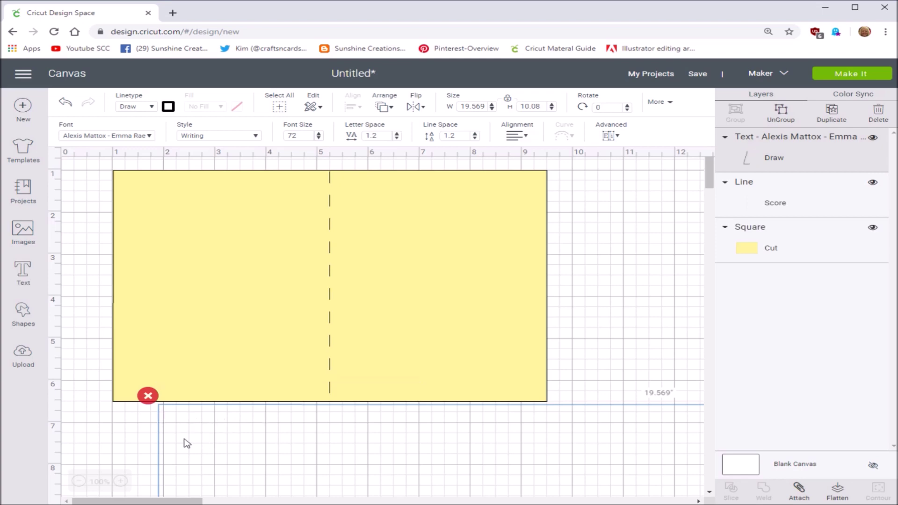
left_click_drag(190, 438, 124, 167)
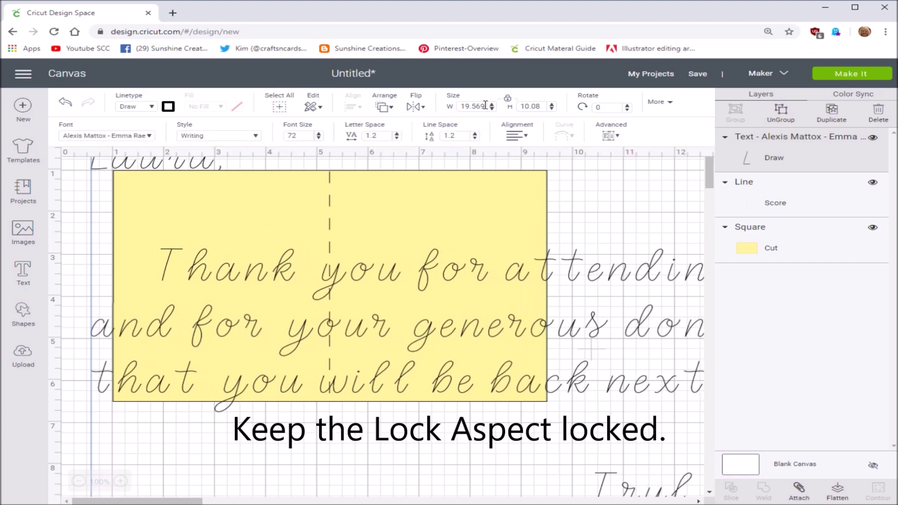
left_click_drag(485, 105, 447, 106)
type("3.5")
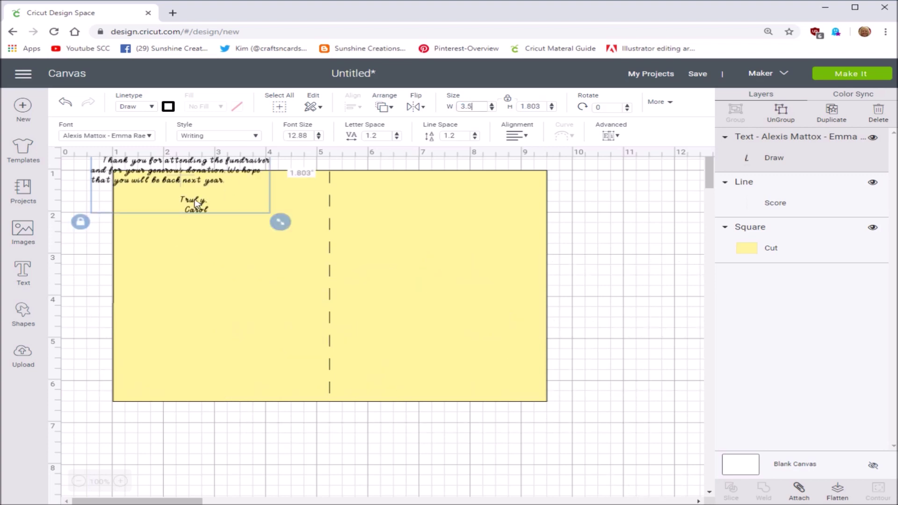
left_click(84, 256)
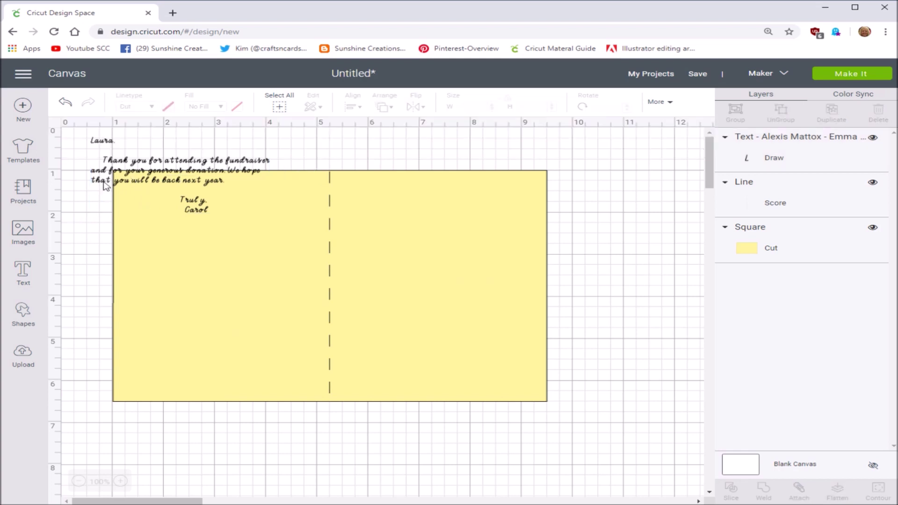
left_click(113, 145)
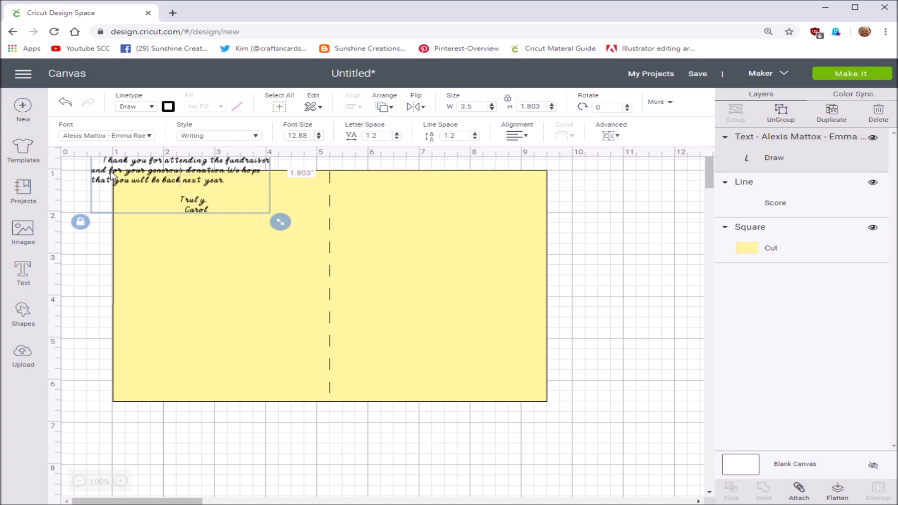
left_click(89, 276)
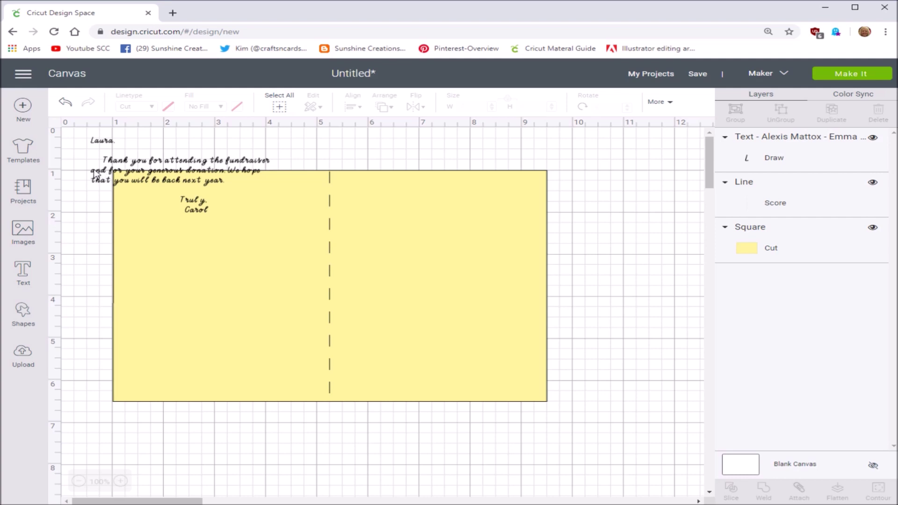
- Place the message on the right half of the yellow card
left_click(115, 149)
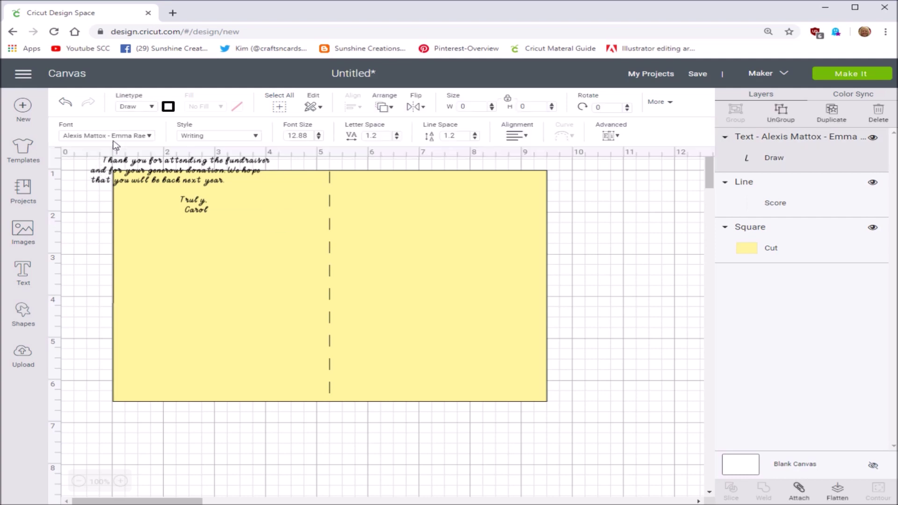
left_click_drag(117, 166, 377, 277)
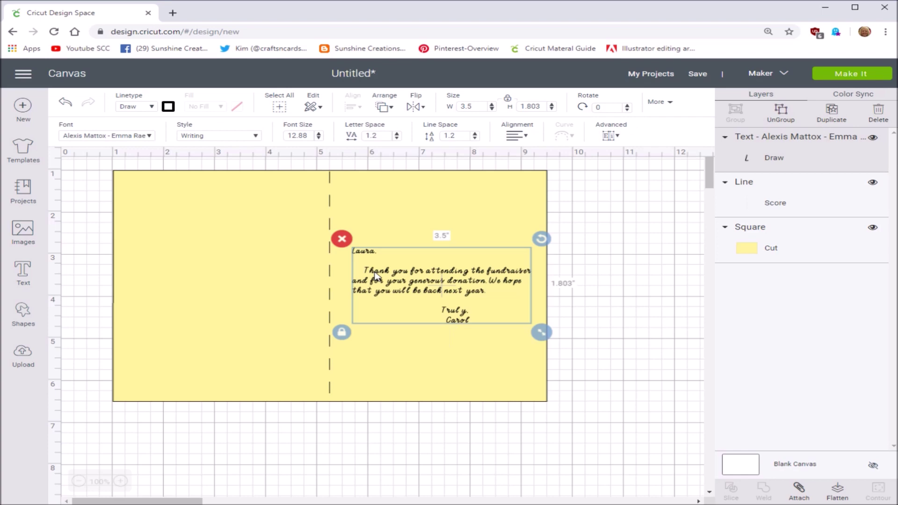
left_click(401, 452)
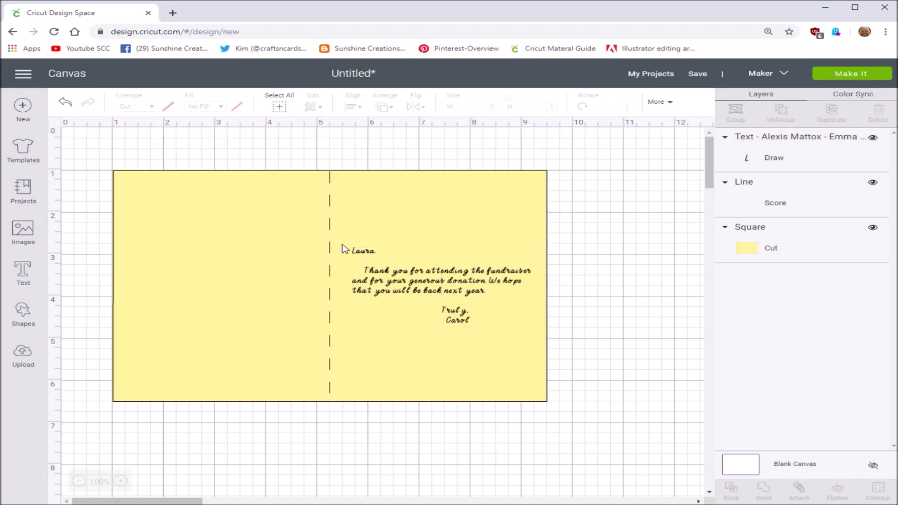
- Select the card, score line and message together and attach them
left_click_drag(102, 159, 580, 421)
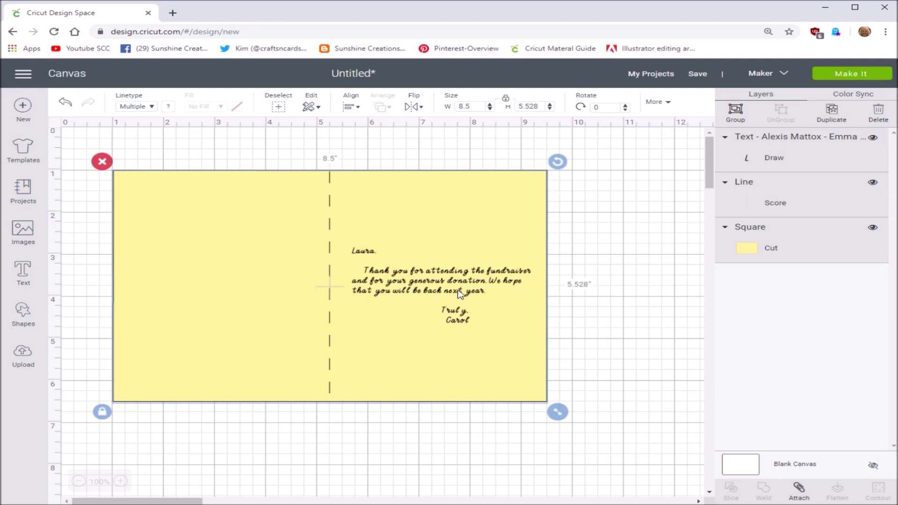
left_click(390, 435)
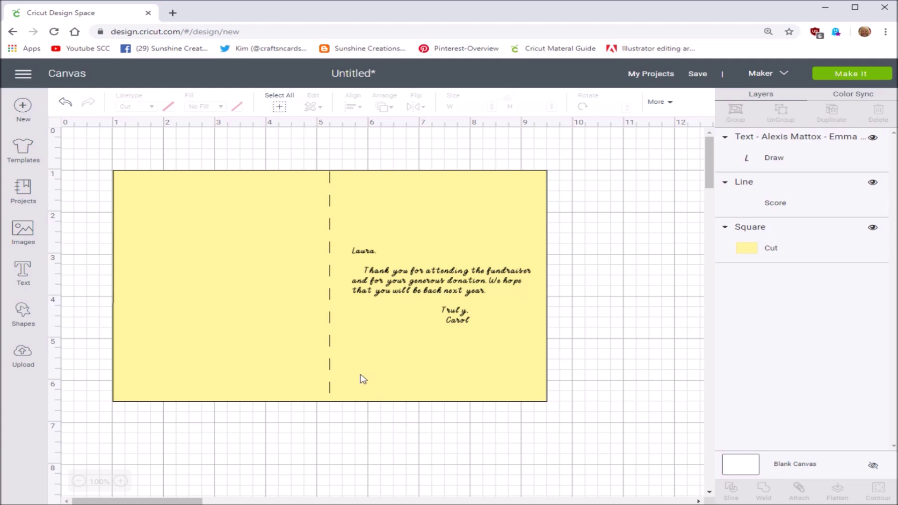
left_click_drag(92, 152, 599, 429)
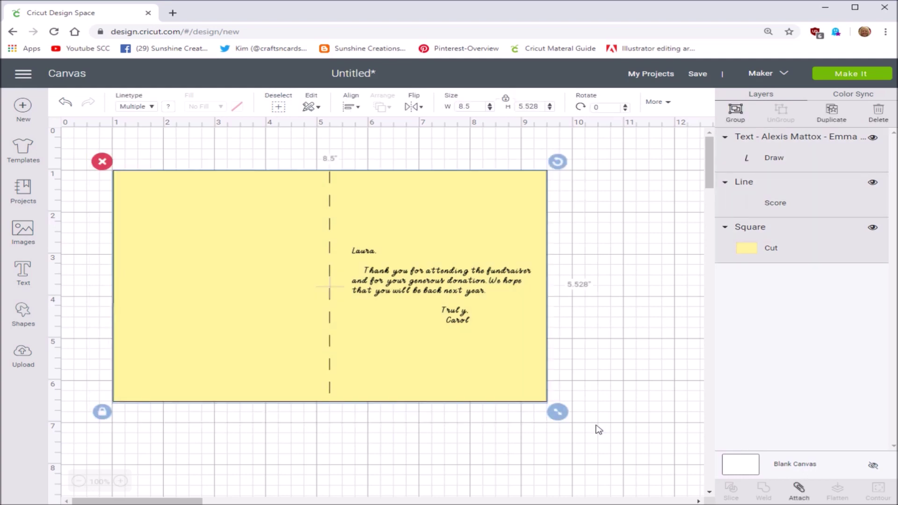
left_click(799, 489)
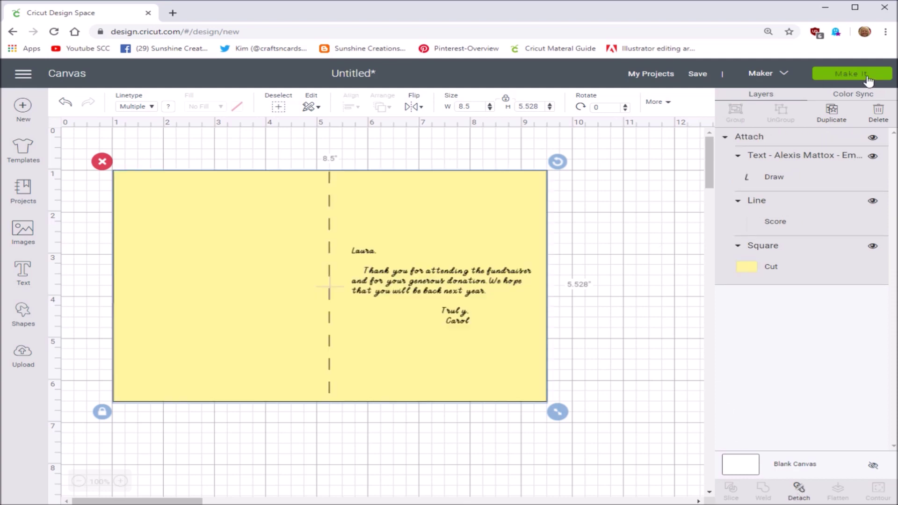
left_click(868, 81)
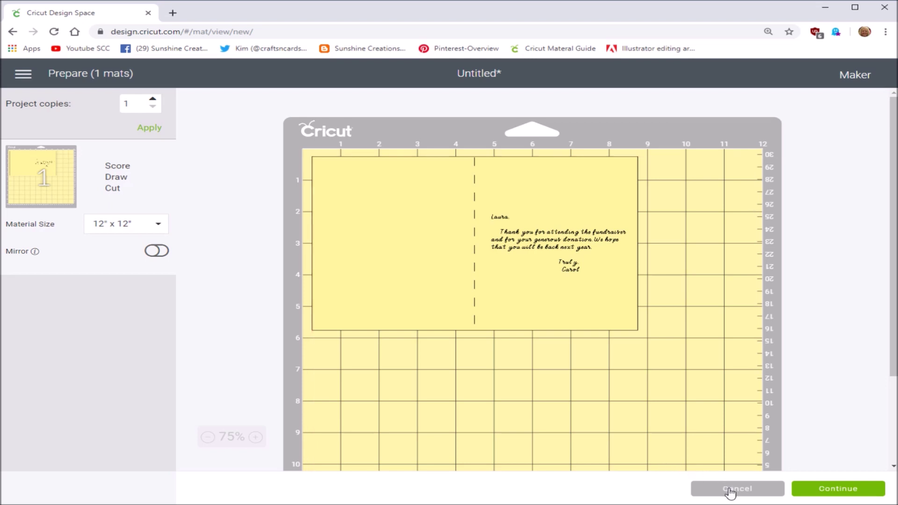
left_click(730, 492)
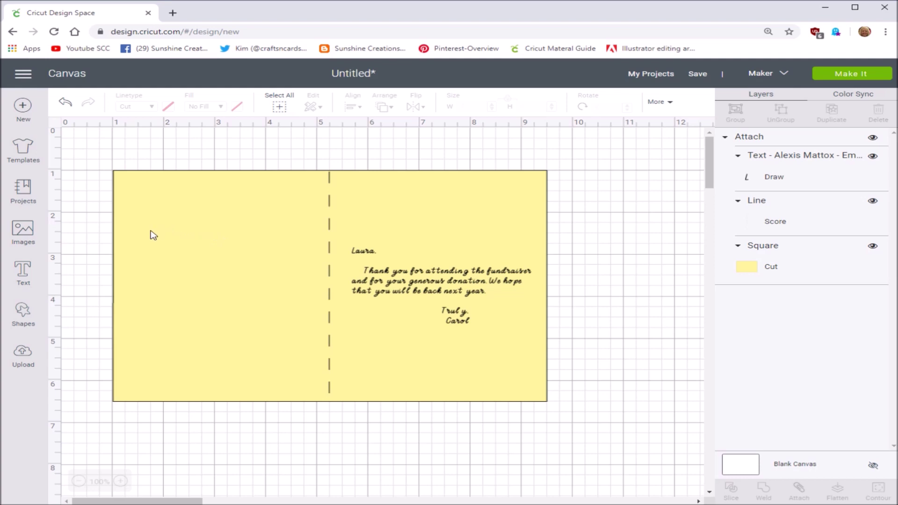
- Move the yellow card to the right and add a new light blue square
left_click_drag(153, 236, 663, 195)
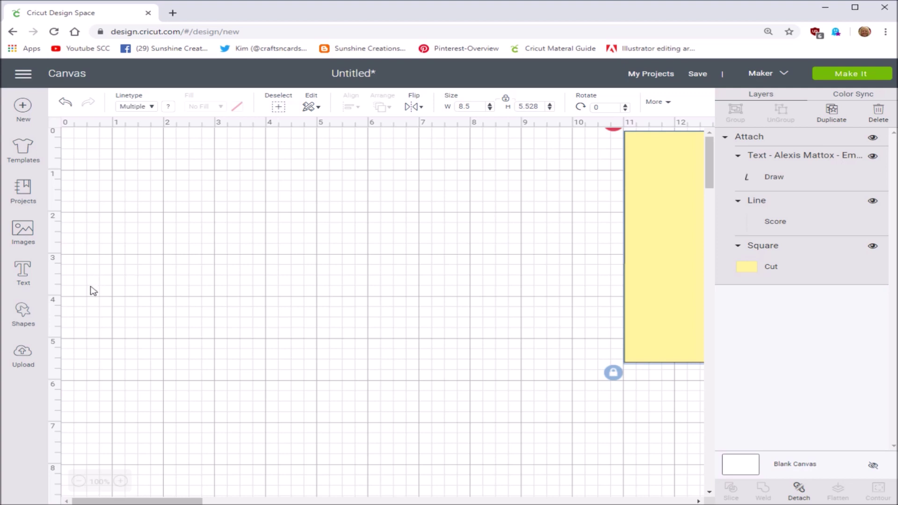
left_click(25, 315)
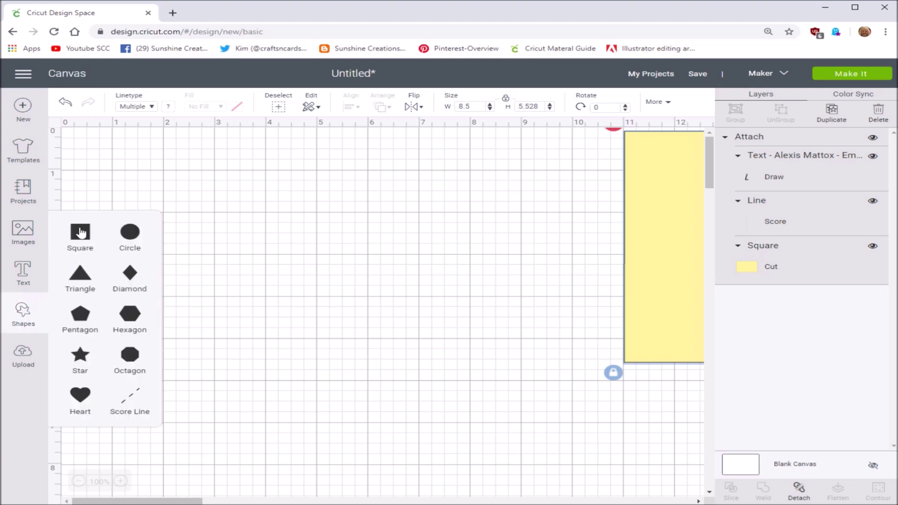
left_click(81, 233)
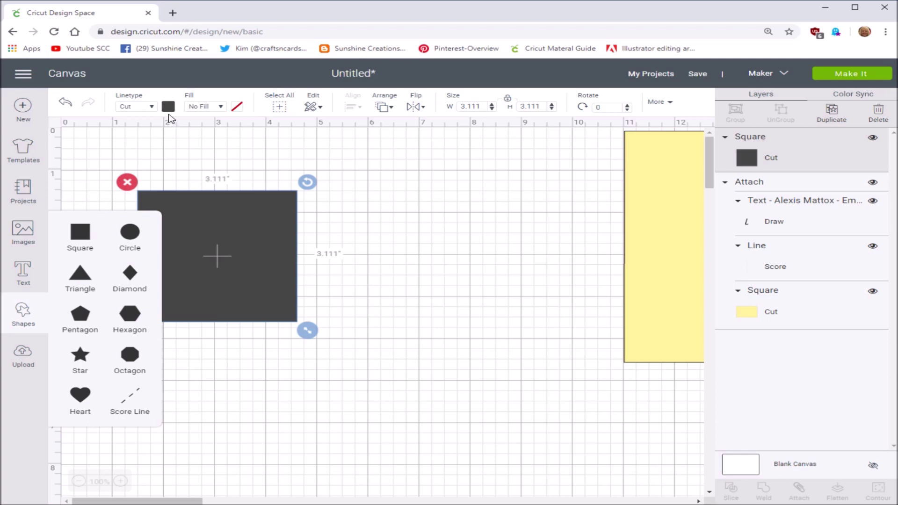
left_click(169, 107)
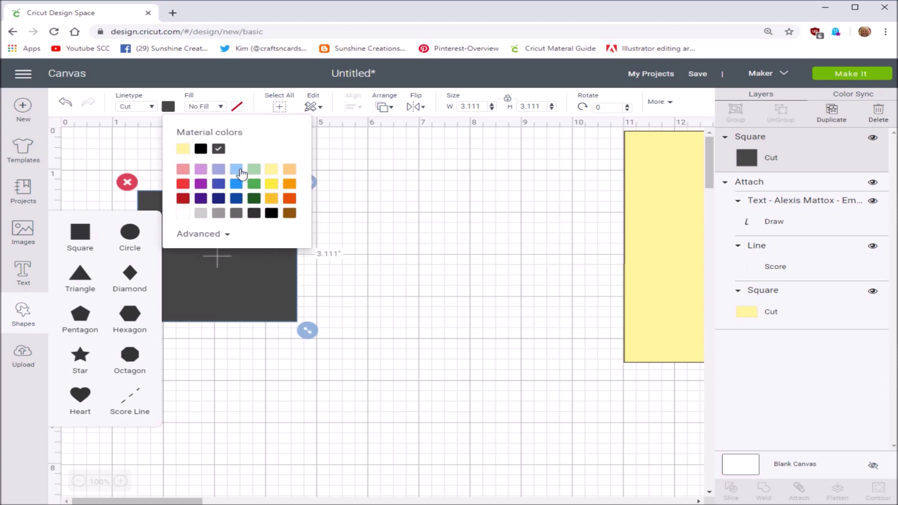
left_click(241, 173)
left_click(262, 299)
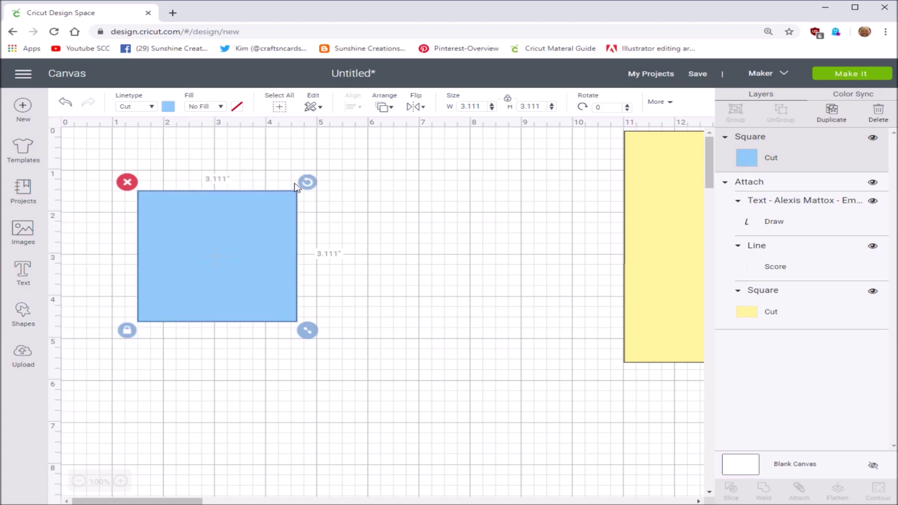
- Unlock the proportions and resize the blue square to 8.5 by 5.5 inches
left_click(508, 99)
left_click_drag(482, 110, 443, 107)
type("8.5")
key("Return")
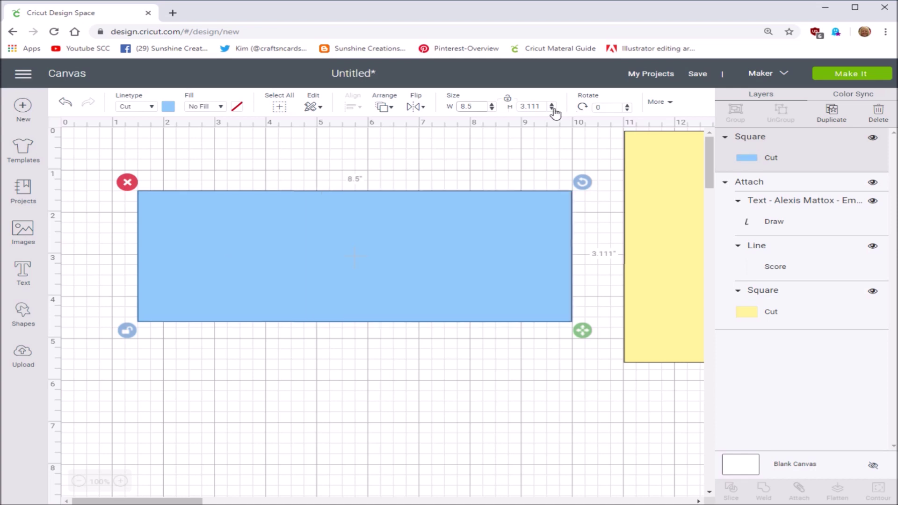
left_click_drag(543, 106, 513, 108)
type("5.5")
key("Return")
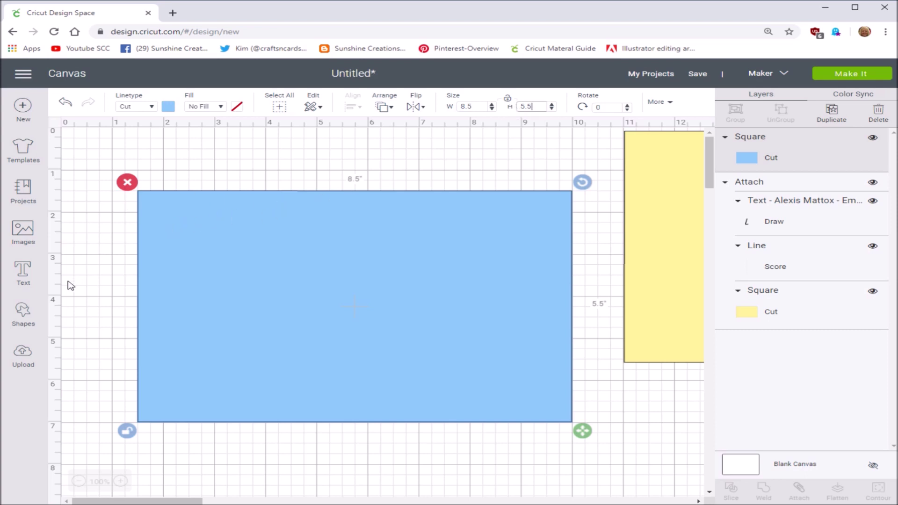
left_click(25, 275)
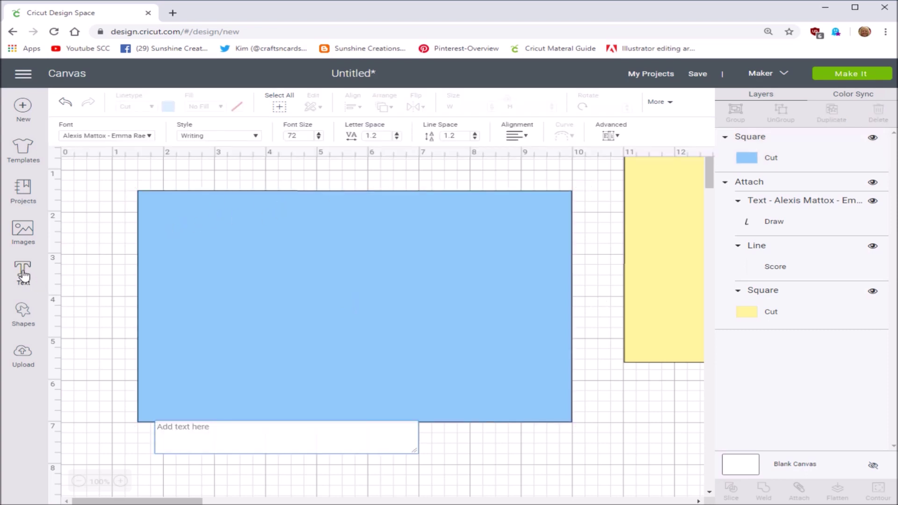
- Type the greeting and lines 'It was my pleasure to be able to help with this fun Children's Society. I will see you next year.'
type("De")
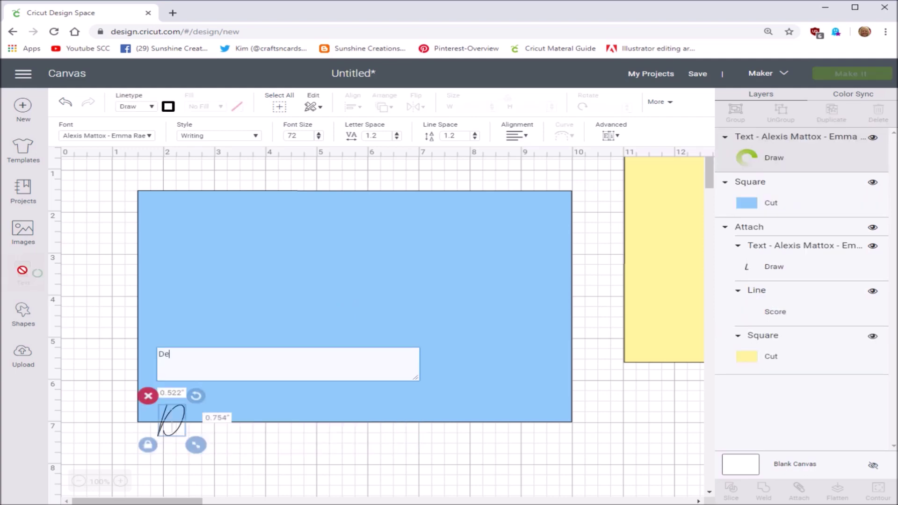
type("ar Carol,")
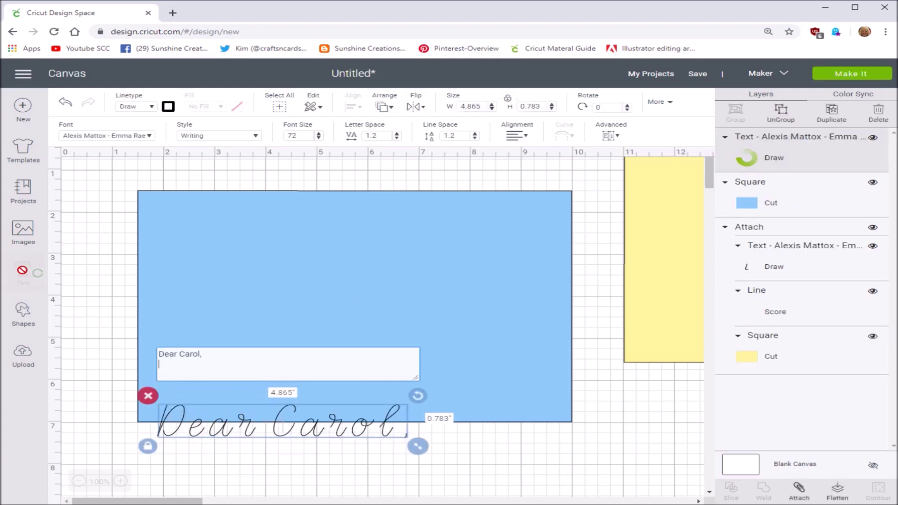
key("Return")
type("It w")
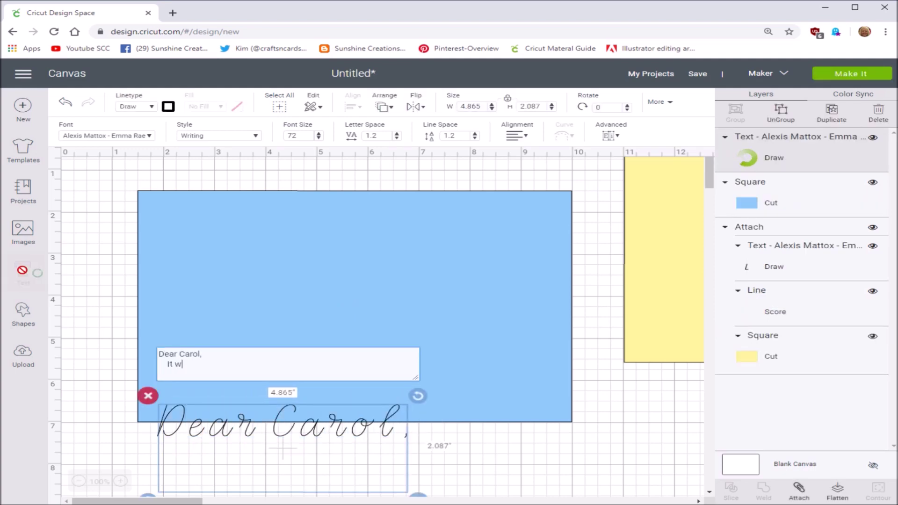
type("as my pleas")
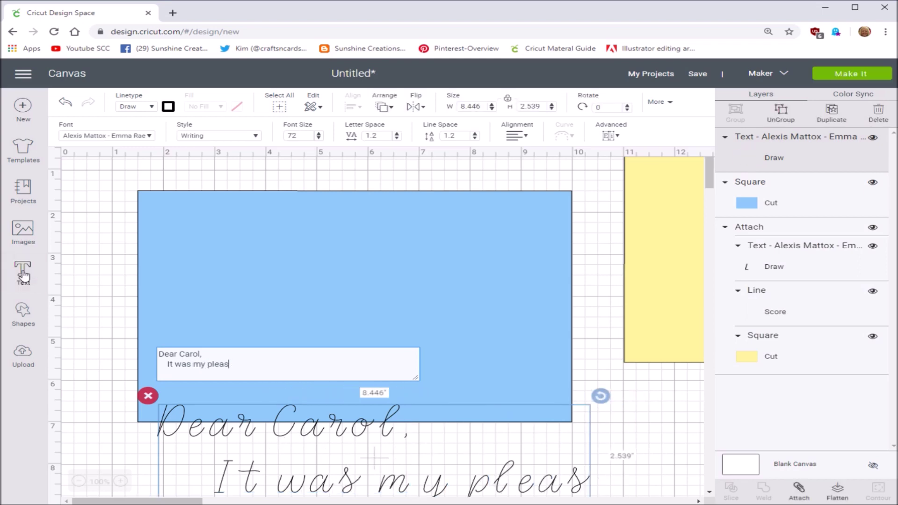
type("ure to be")
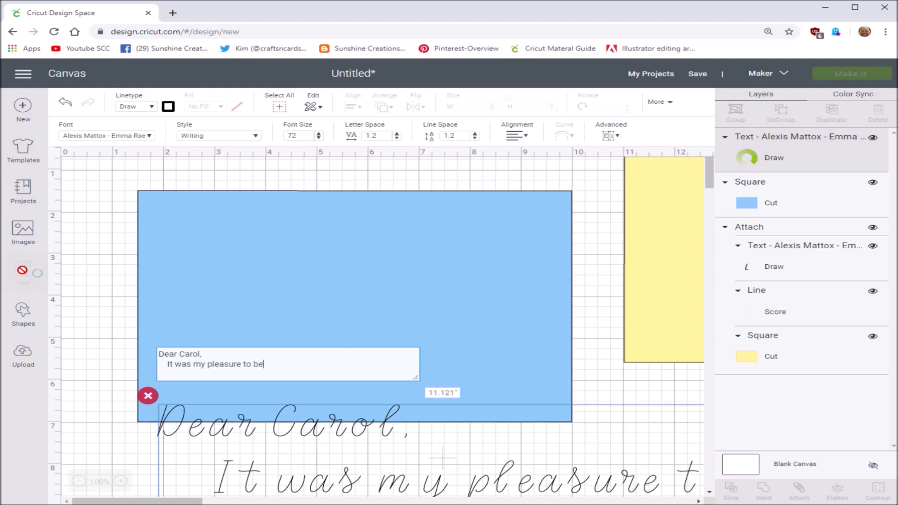
type(" able to")
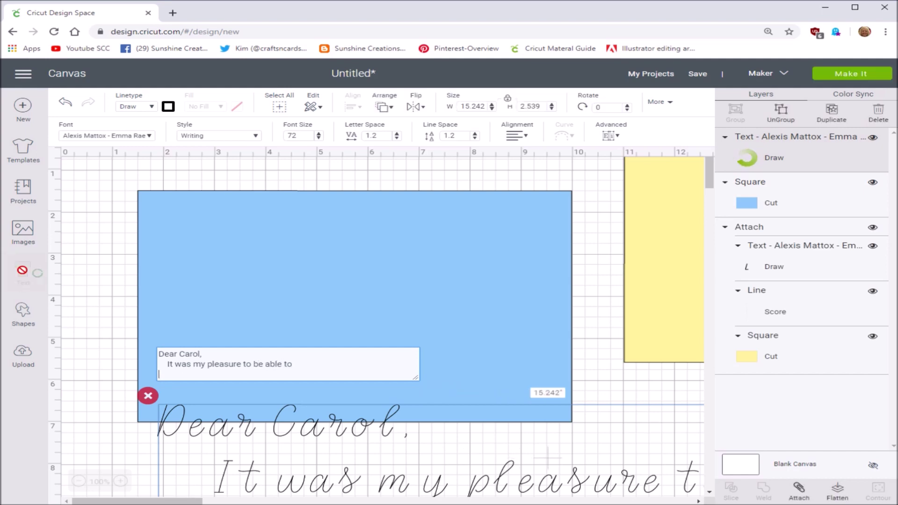
key("Return")
type("help wi")
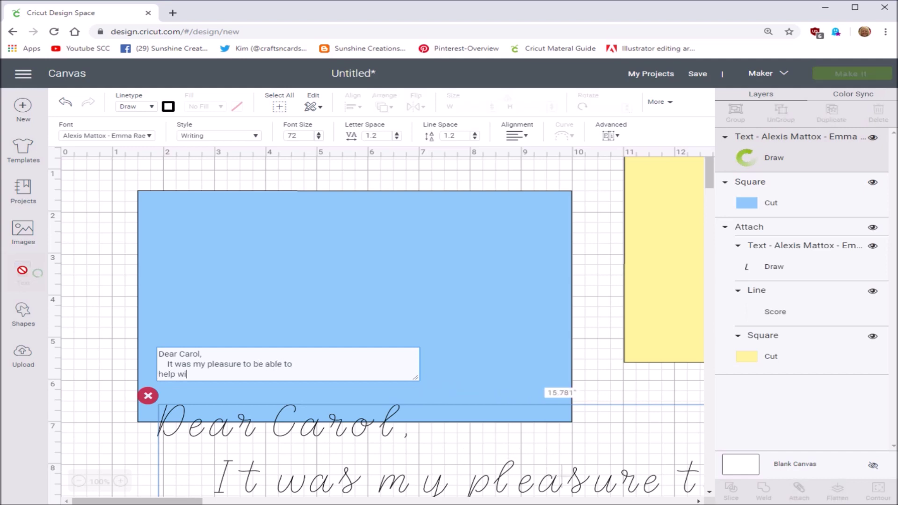
type("th this fundraiser for the")
key("Return")
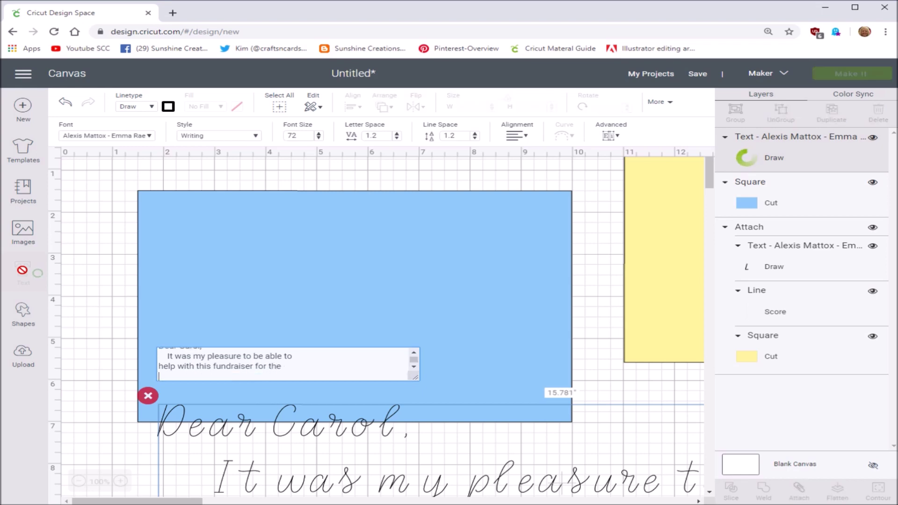
type("Childr")
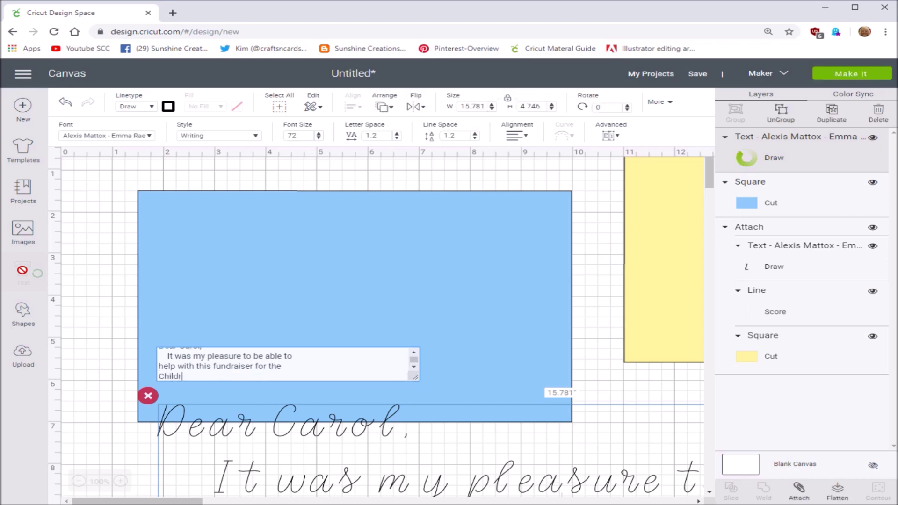
type("en's Soci")
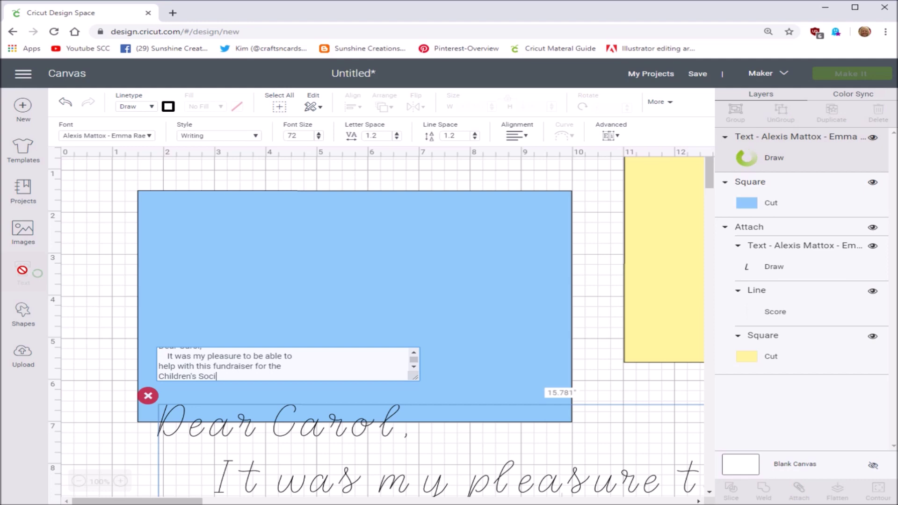
type("ety.")
key("Return")
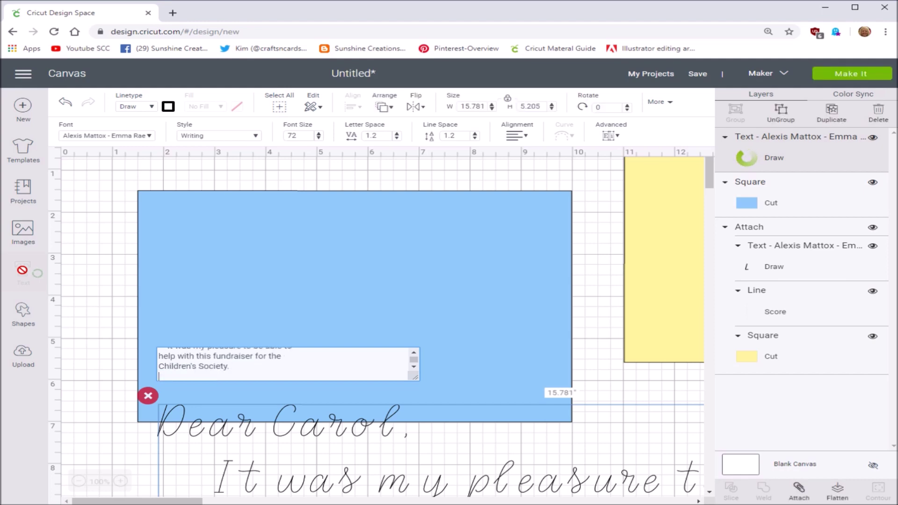
type("I will see you ne")
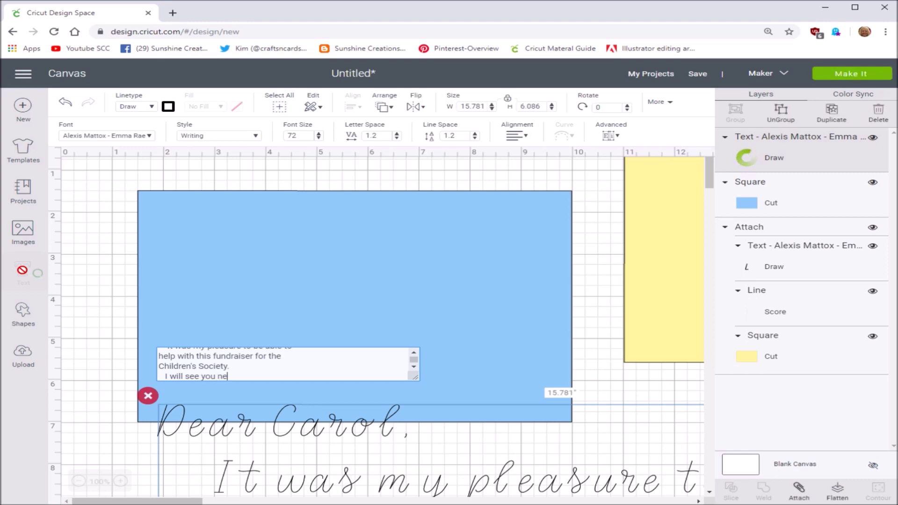
type("xt year")
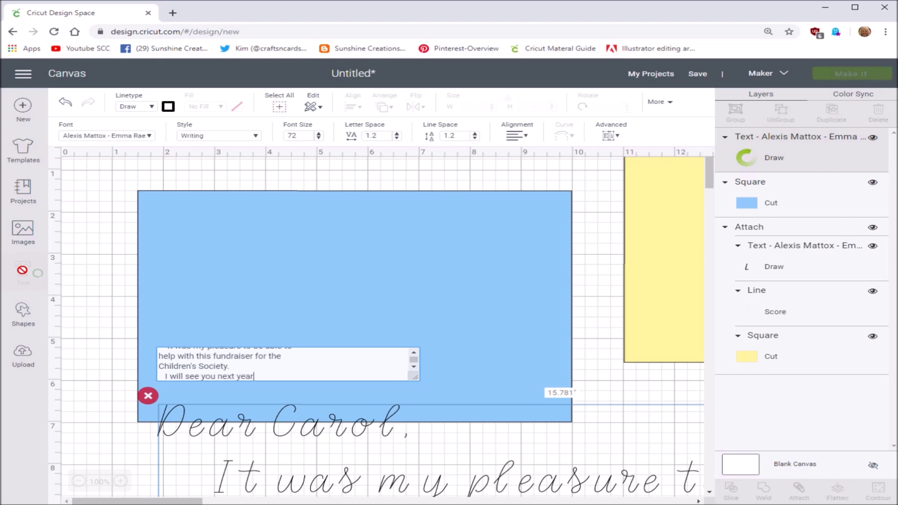
type(".")
- Add the 'Truly,' closing with the sender's name signed below it
key("Return")
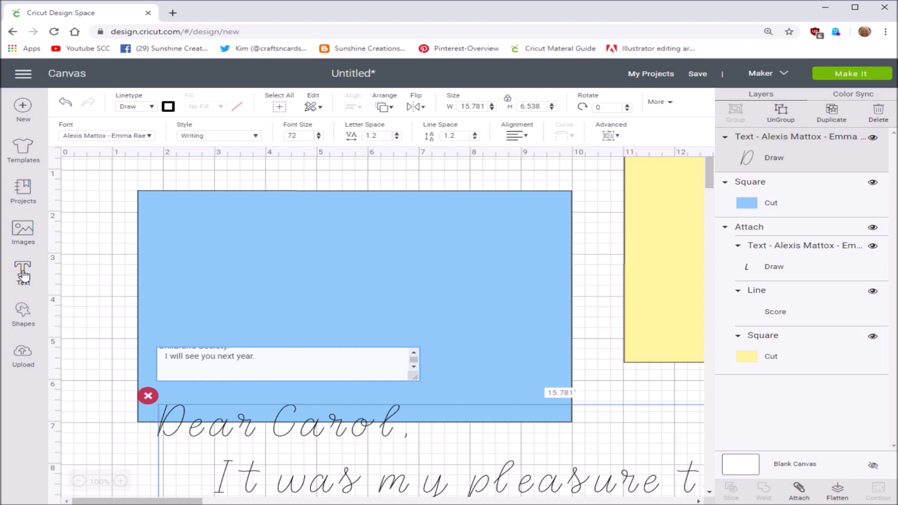
type("Truly,")
key("Return")
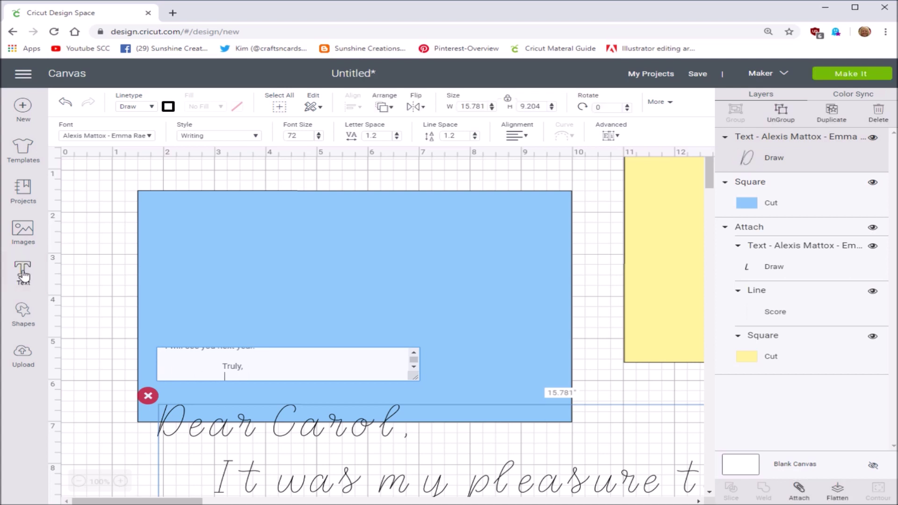
type("Laura")
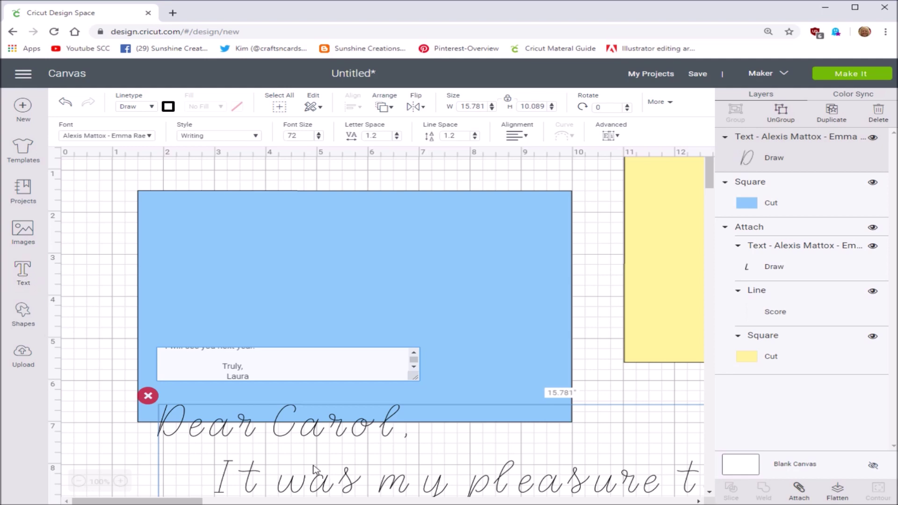
left_click(234, 442)
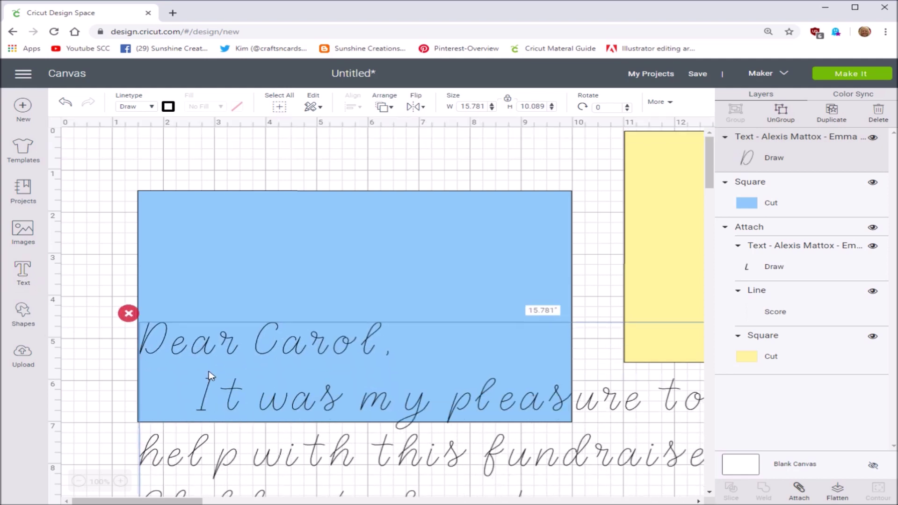
- Set the note width to 3.5 inches, place it on the blue card's right half, and select both
left_click_drag(209, 376, 156, 202)
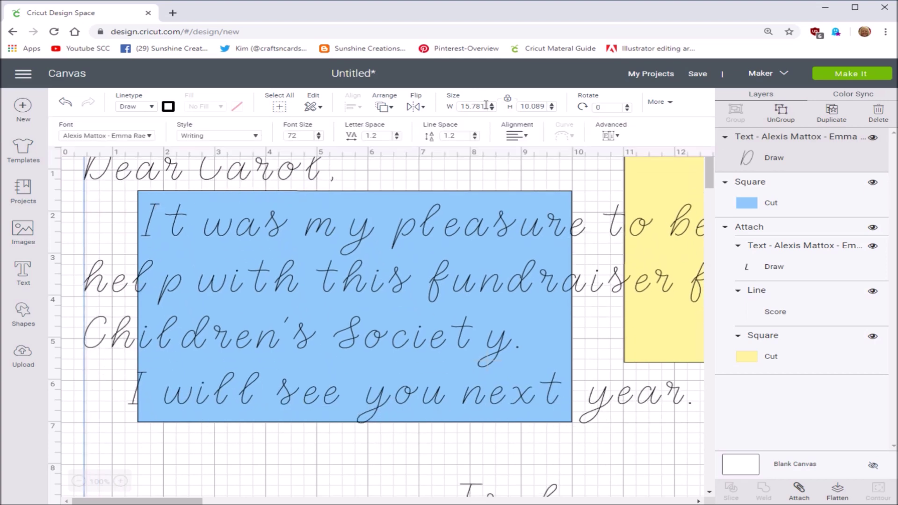
left_click_drag(484, 106, 446, 106)
type("3.5")
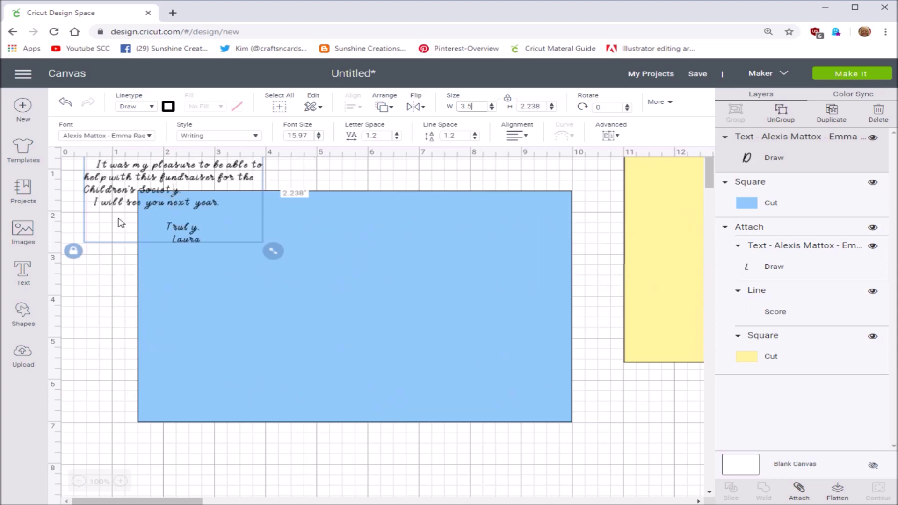
left_click_drag(119, 178, 405, 291)
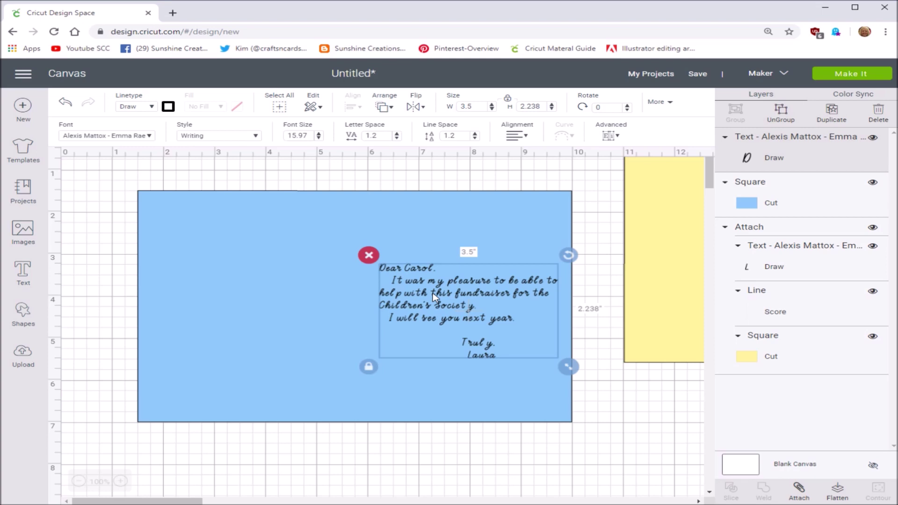
left_click_drag(119, 179, 593, 467)
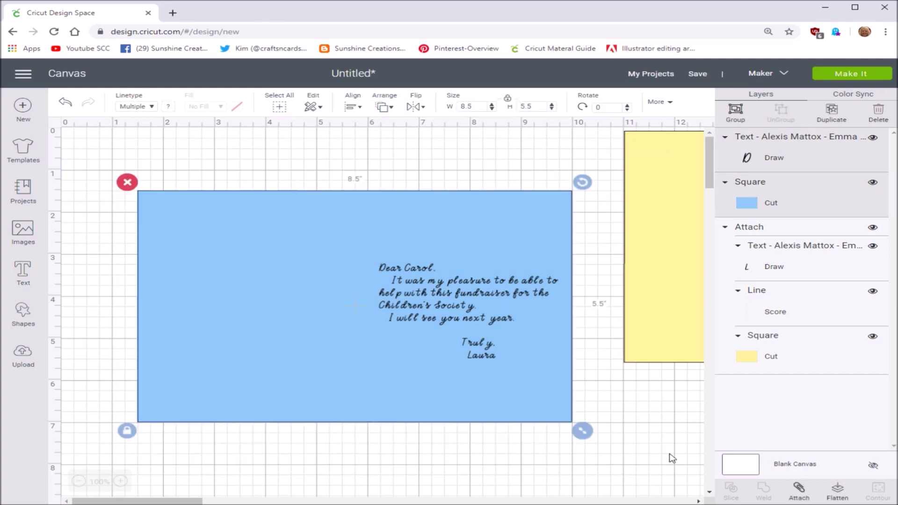
- Attach the note to the blue card, preview mat 2 in Make It, then cancel back to the canvas
left_click(800, 493)
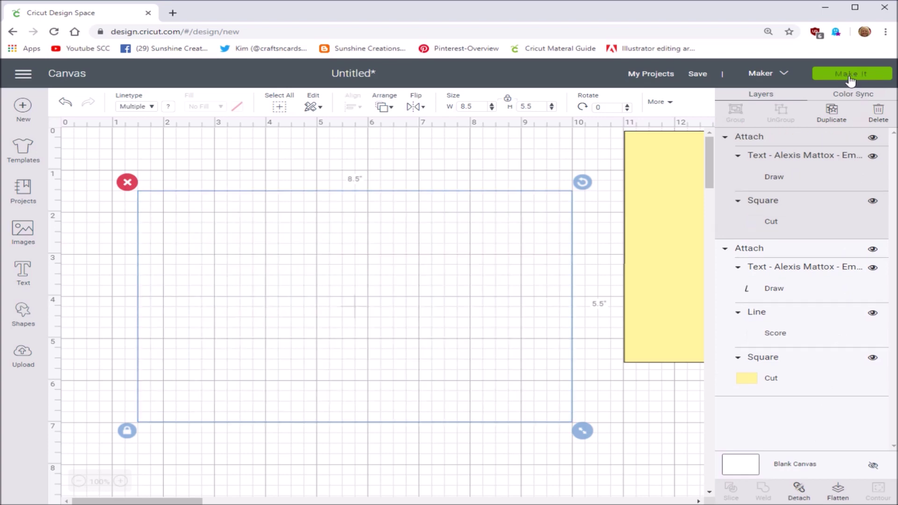
left_click(850, 75)
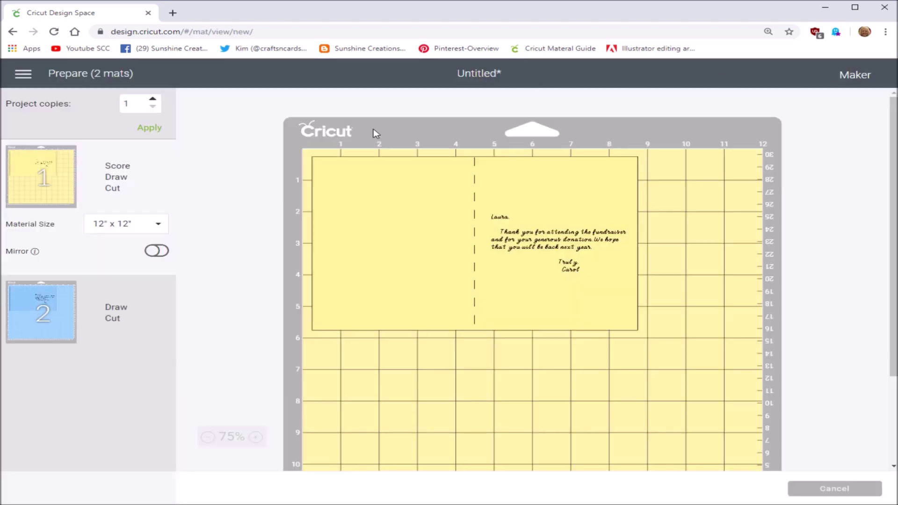
left_click(62, 313)
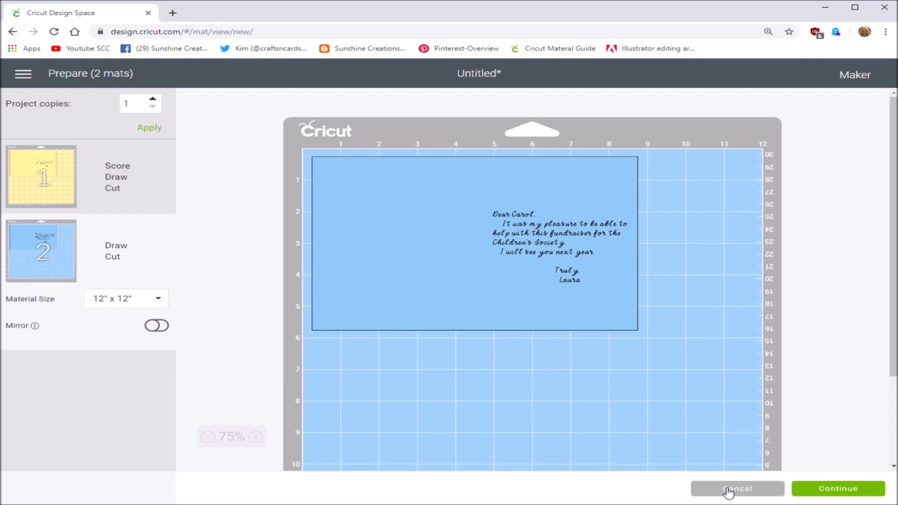
left_click(728, 491)
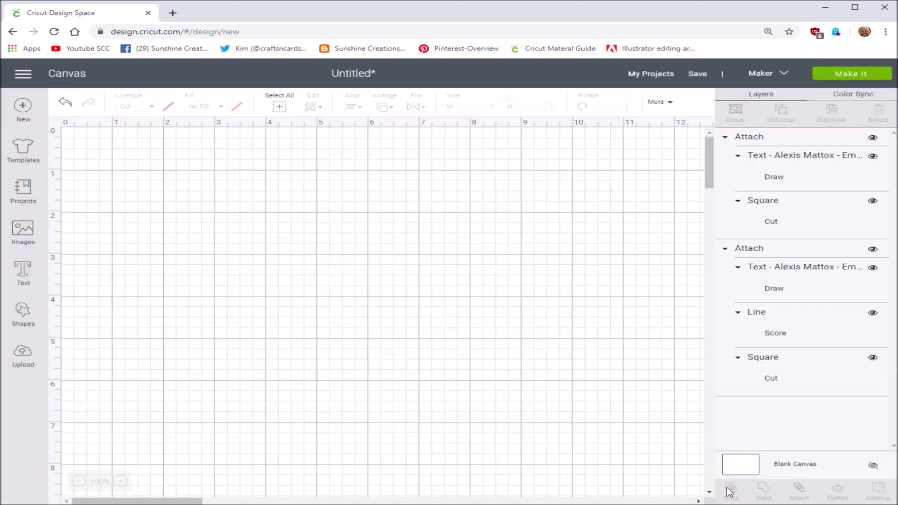
- Detach the note from the light blue rectangle and delete the rectangle
left_click(504, 392)
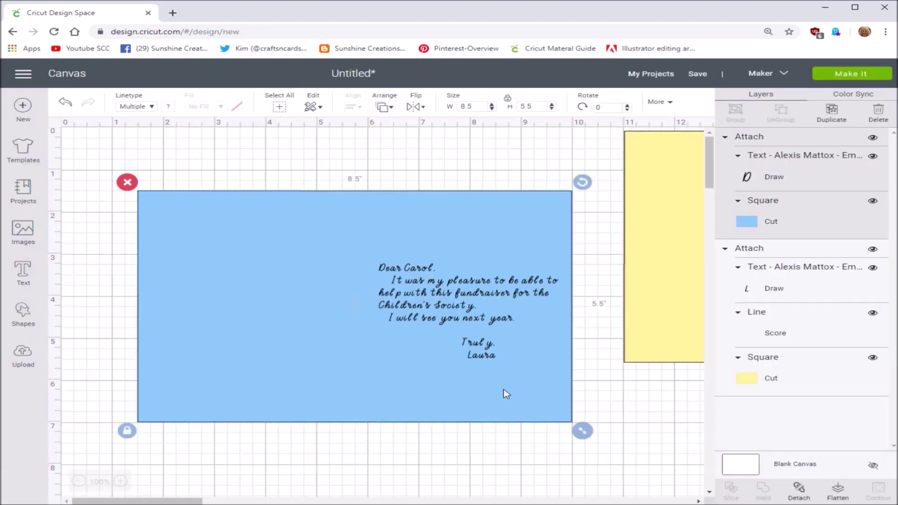
left_click(801, 492)
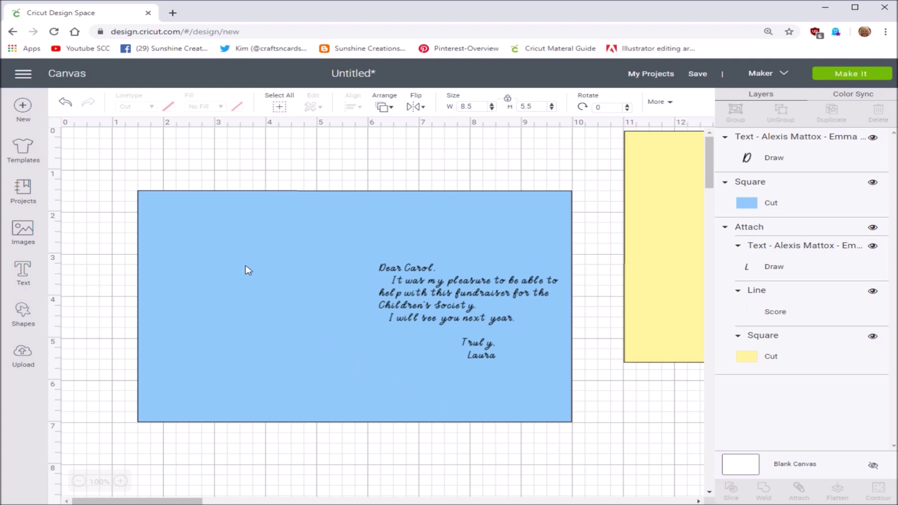
left_click(243, 264)
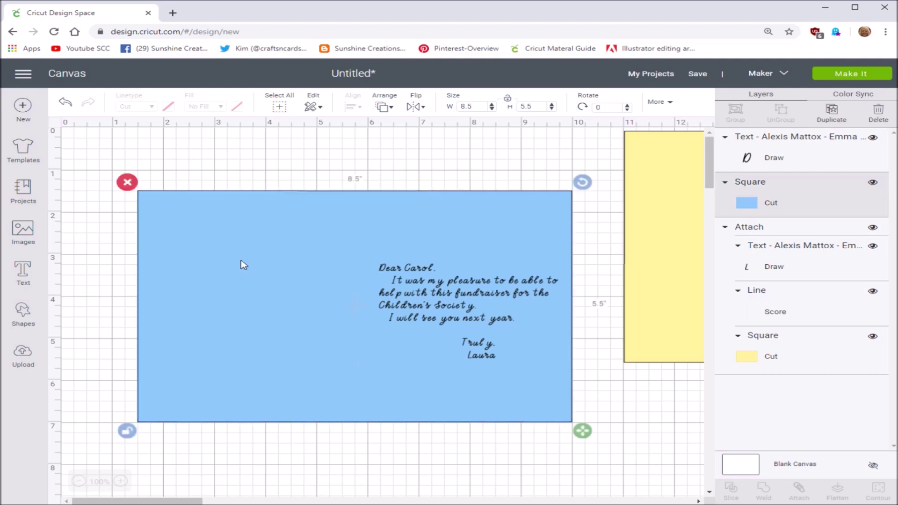
left_click(129, 183)
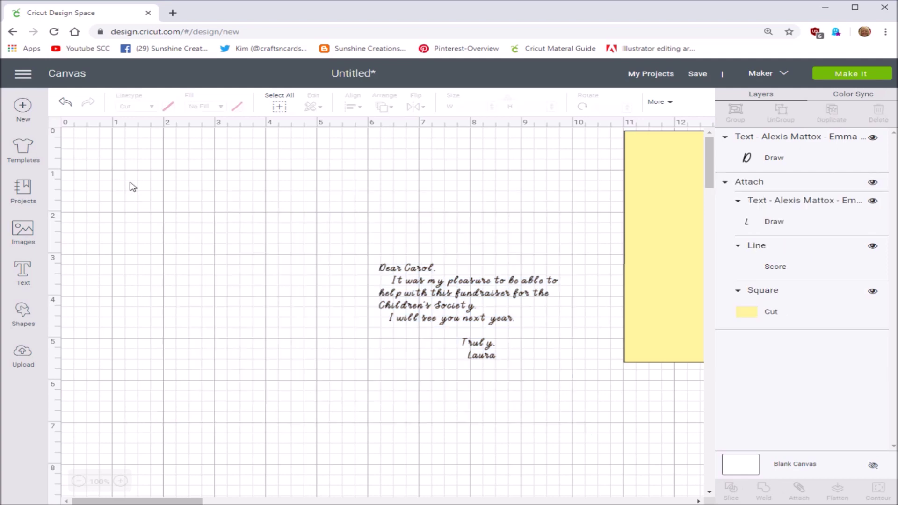
left_click(845, 75)
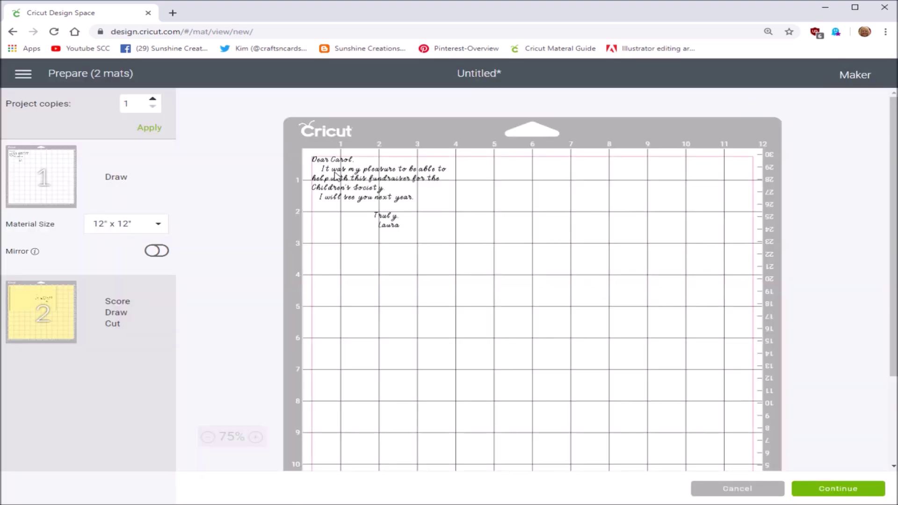
left_click_drag(330, 169, 492, 228)
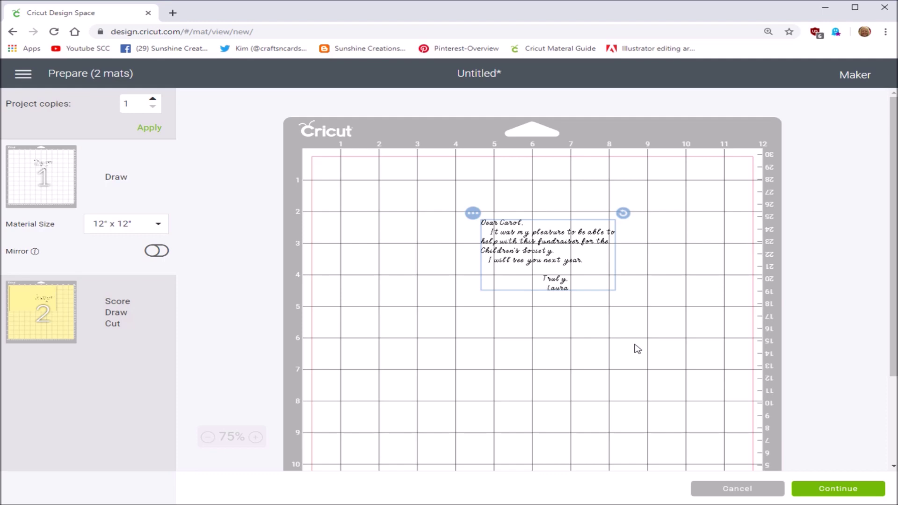
left_click(733, 489)
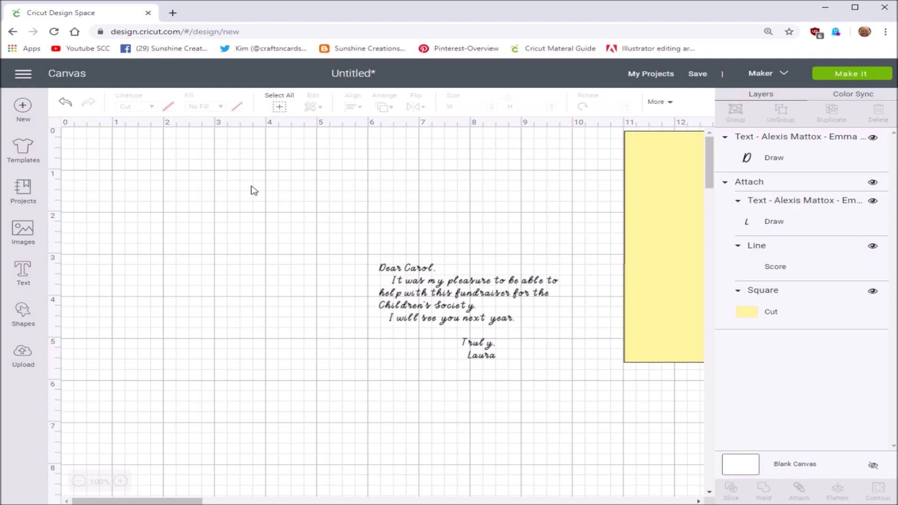